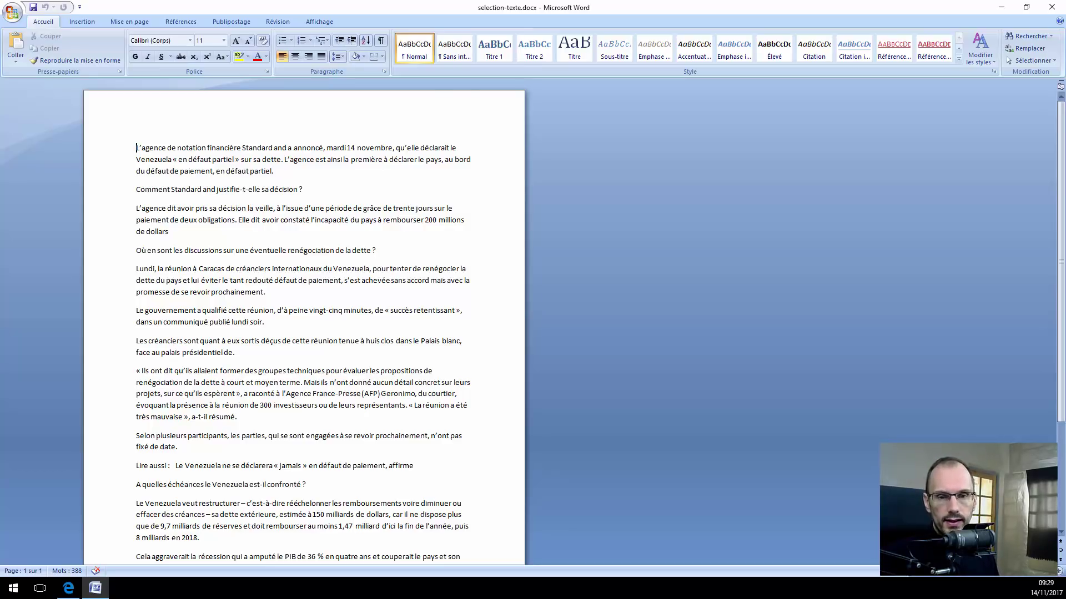
{"action": "scroll", "coordinate": [303, 327], "scroll_direction": "down", "scroll_amount": 4}
{"action": "scroll", "coordinate": [304, 327], "scroll_direction": "up", "scroll_amount": 4}
{"action": "scroll", "coordinate": [303, 327], "scroll_direction": "down", "scroll_amount": 5}
{"action": "scroll", "coordinate": [303, 328], "scroll_direction": "up", "scroll_amount": 5}
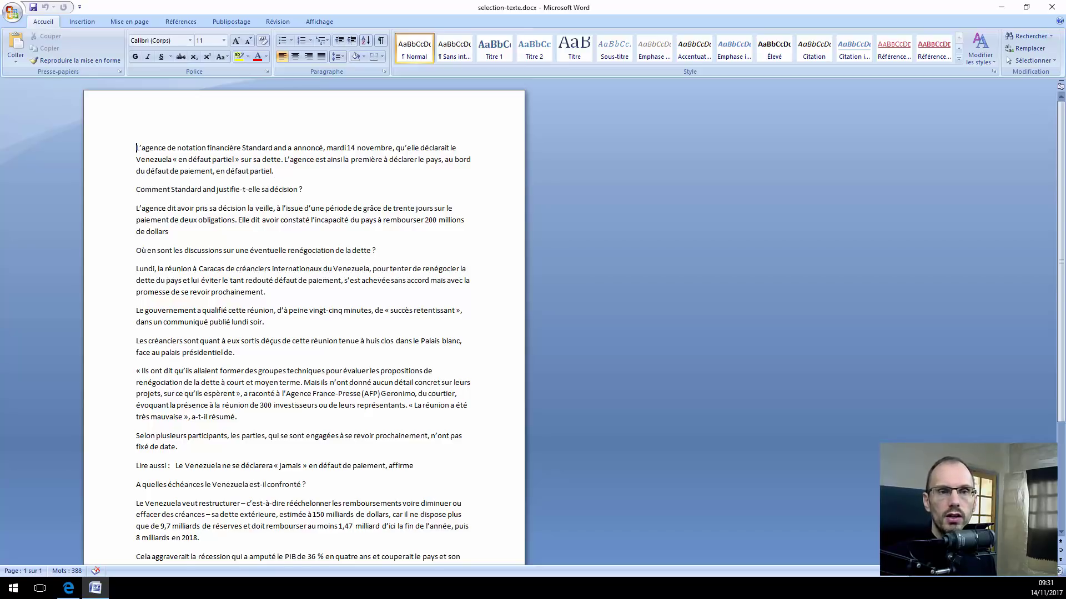
Extend a selection word by word and line by line over the first paragraph, and clear it
{"action": "key", "text": "ctrl+shift+Right"}
{"action": "key", "text": "ctrl+shift+Right"}
{"action": "key", "text": "ctrl+shift+Right"}
{"action": "key", "text": "ctrl+shift+Right"}
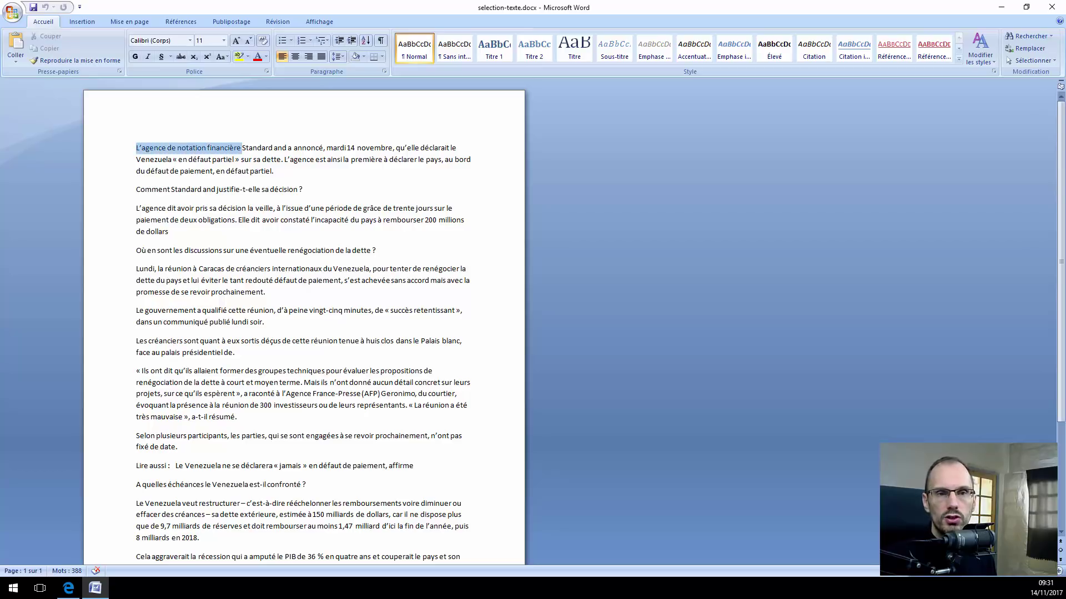
{"action": "key", "text": "shift+Down"}
{"action": "key", "text": "ctrl+shift+Right"}
{"action": "key", "text": "ctrl+shift+Right"}
{"action": "key", "text": "ctrl+shift+Down"}
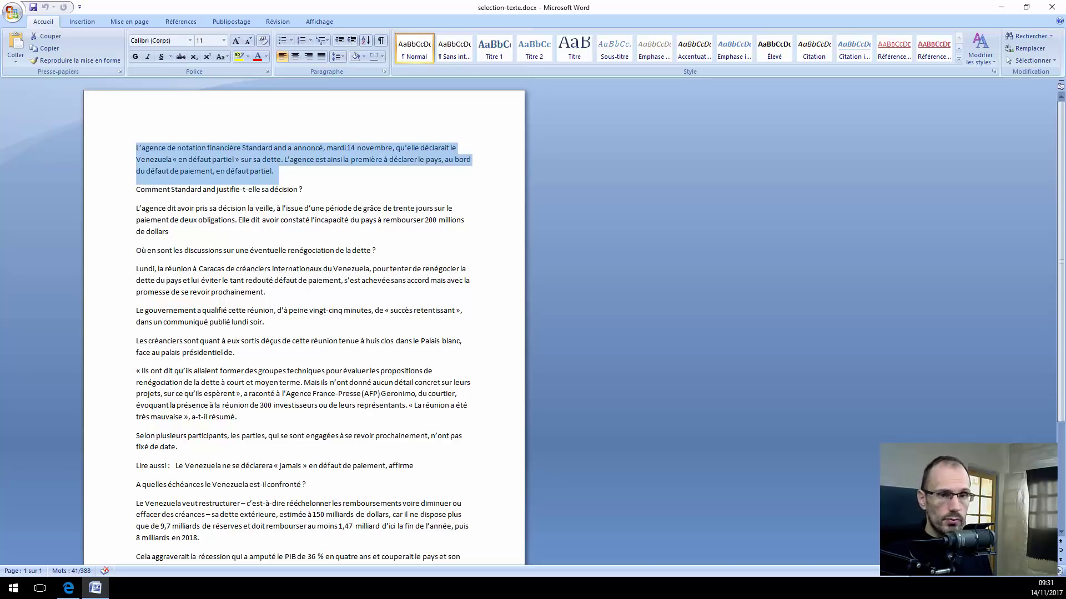
{"action": "key", "text": "Left"}
Select the first sentence, from "L'agence de notation" to "sur sa dette.", and clear the selection
{"action": "key", "text": "ctrl+shift+Right"}
{"action": "key", "text": "ctrl+shift+Right"}
{"action": "key", "text": "ctrl+shift+Right"}
{"action": "key", "text": "ctrl+shift+Right"}
{"action": "key", "text": "ctrl+shift+Right"}
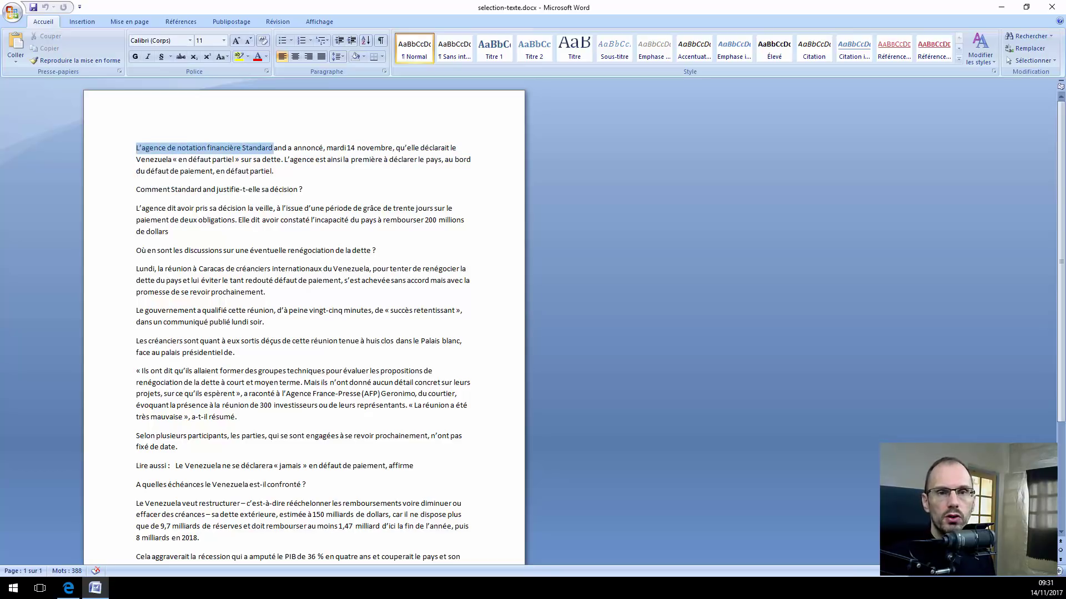
{"action": "key", "text": "shift+Down"}
{"action": "key", "text": "ctrl+shift+Right"}
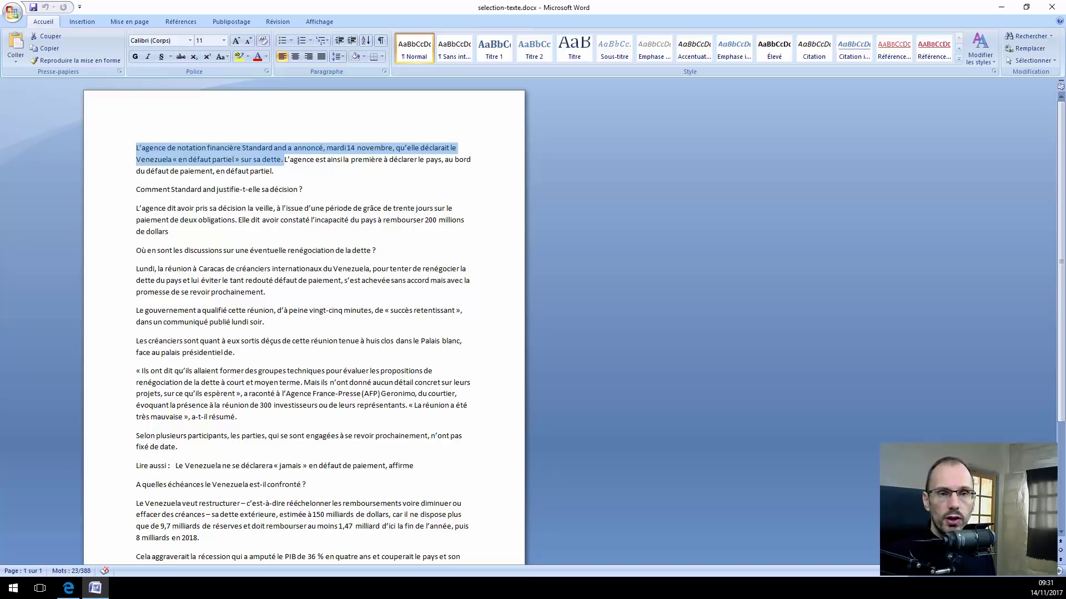
{"action": "key", "text": "Left"}
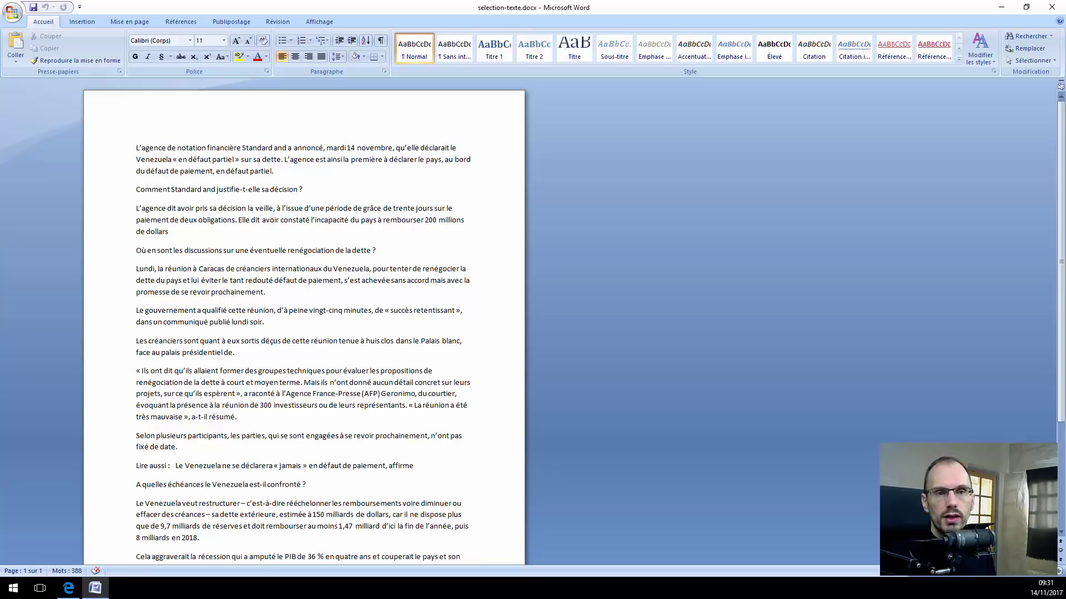
Select the whole first paragraph line by line, then only its first line, and clear the selection
{"action": "key", "text": "shift+Down"}
{"action": "key", "text": "shift+Down"}
{"action": "key", "text": "shift+Down"}
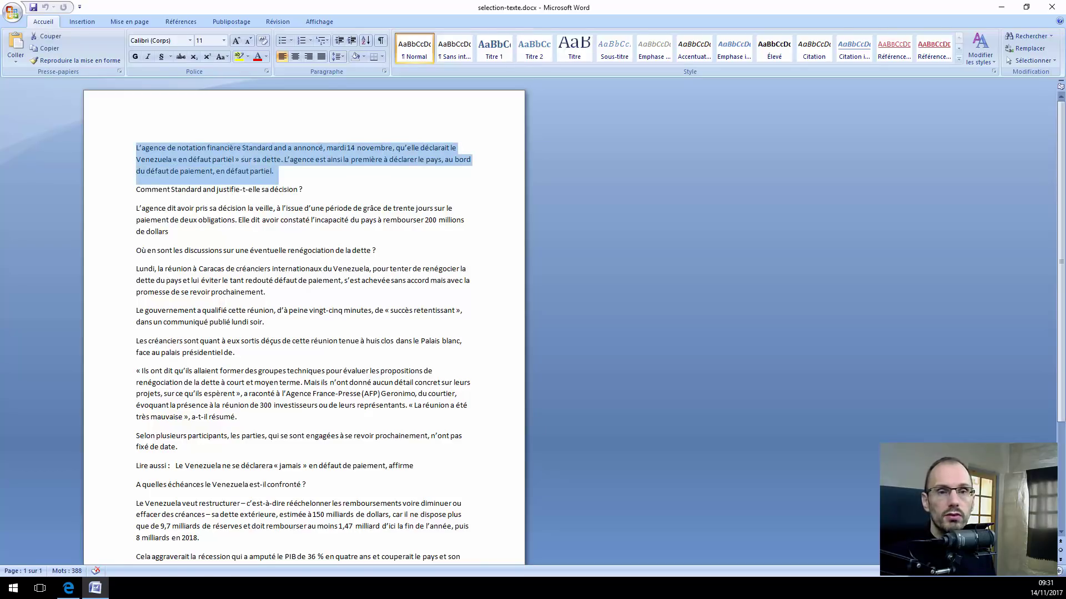
{"action": "left_click", "coordinate": [195, 170]}
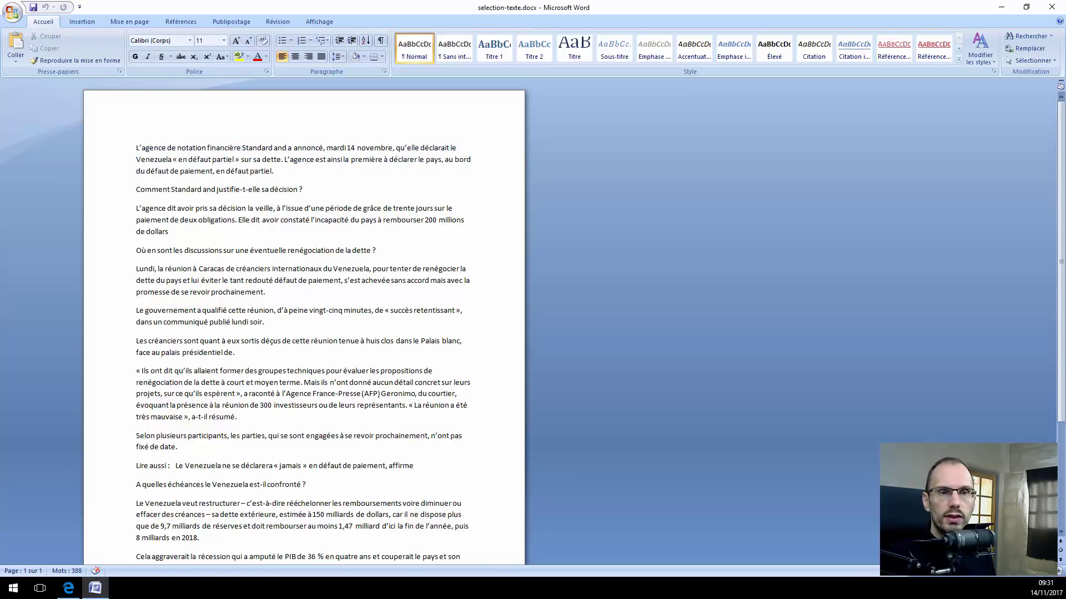
{"action": "key", "text": "shift+End"}
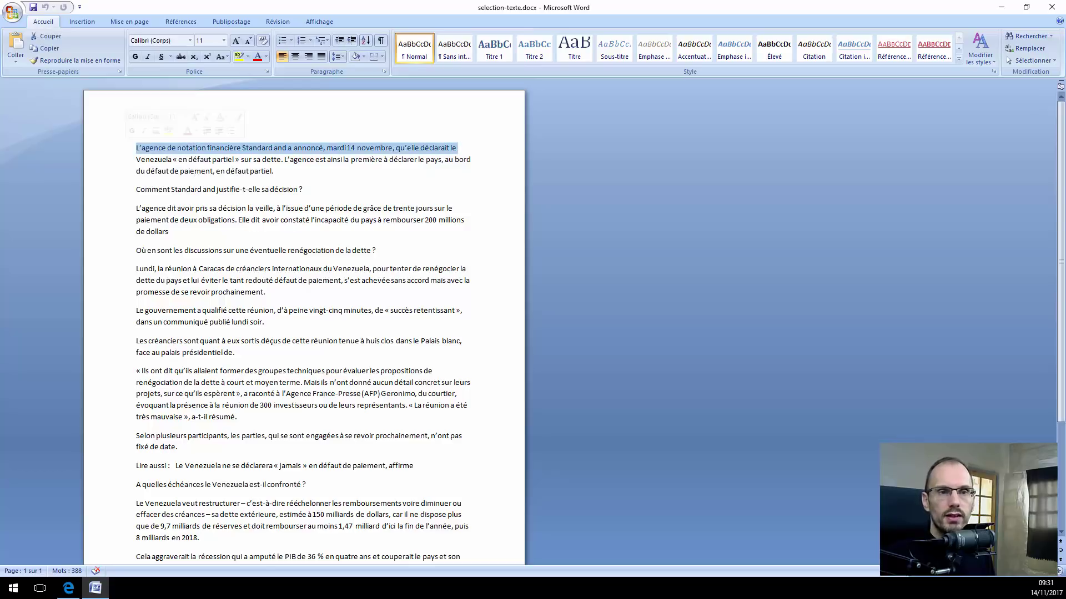
{"action": "key", "text": "Left"}
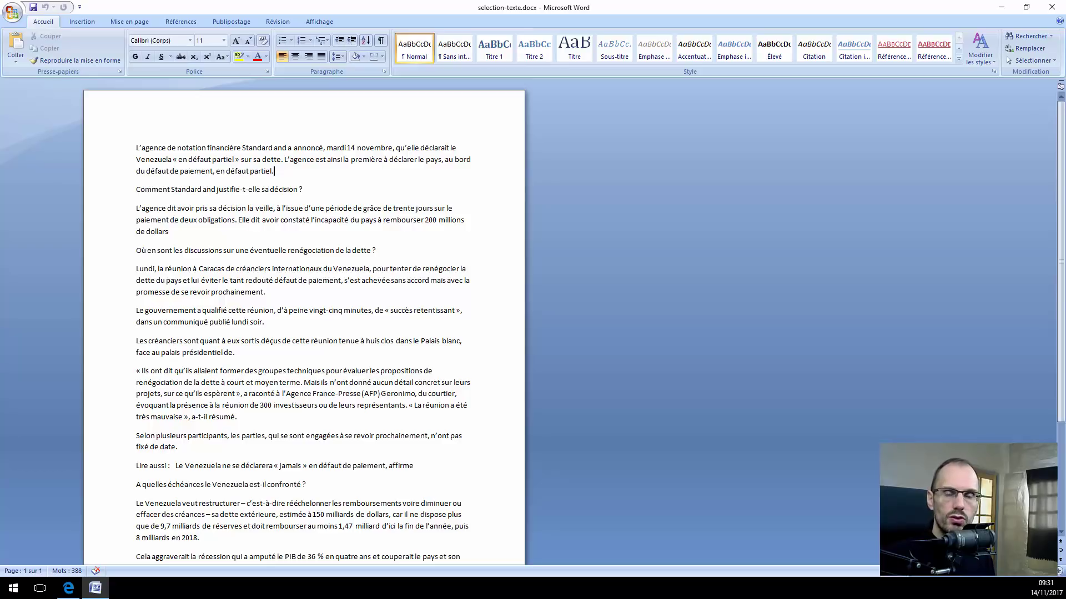
Select the first paragraph backwards from its end, then only its first sentence, and the full paragraph again
{"action": "left_click_drag", "start_coordinate": [275, 171], "coordinate": [136, 148]}
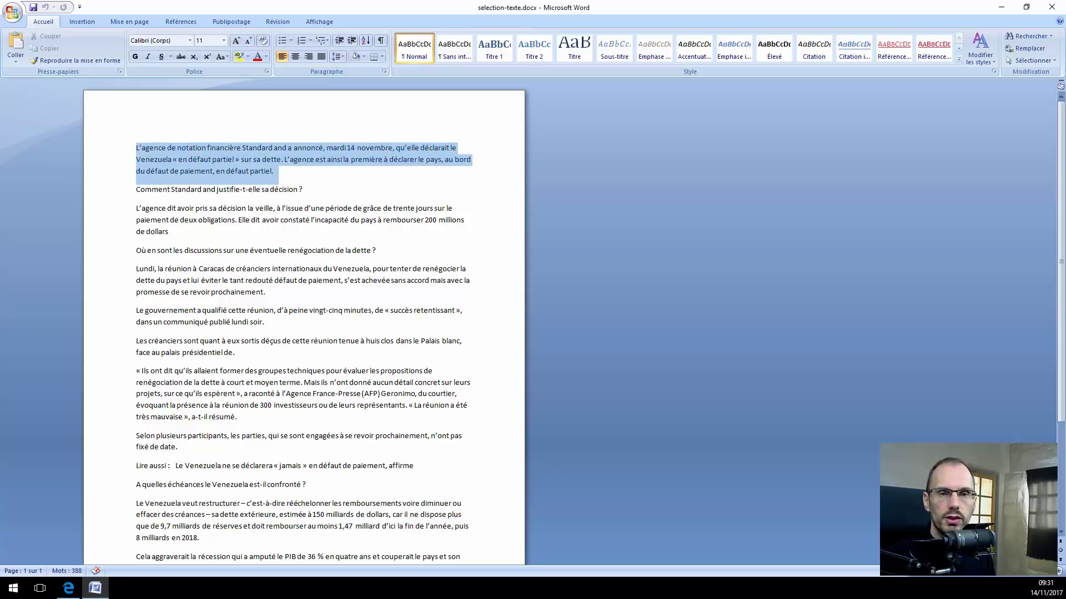
{"action": "left_click", "coordinate": [136, 148]}
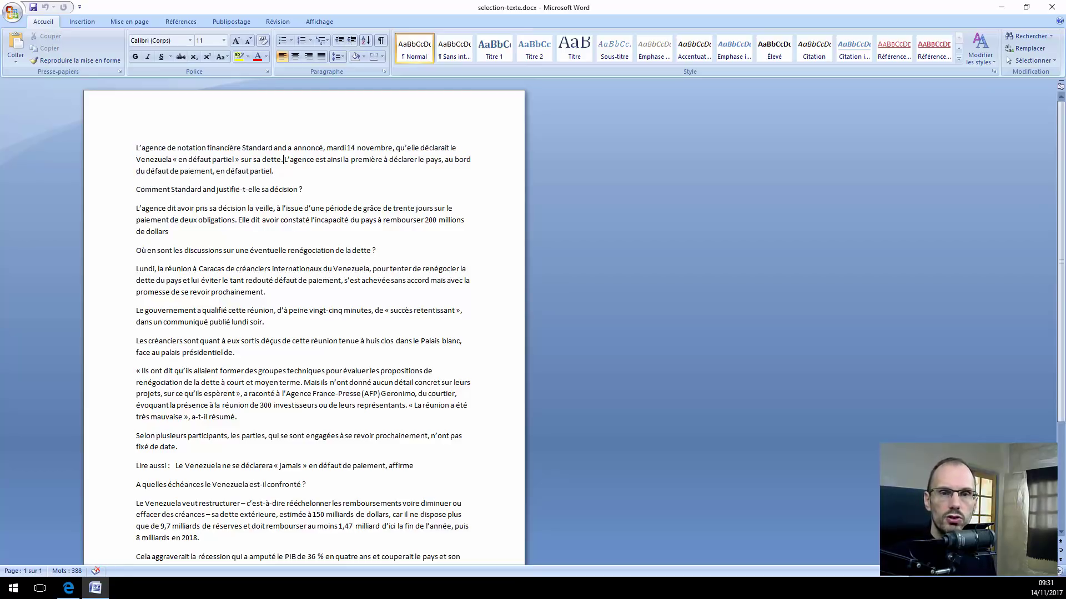
{"action": "left_click_drag", "start_coordinate": [283, 160], "coordinate": [136, 147]}
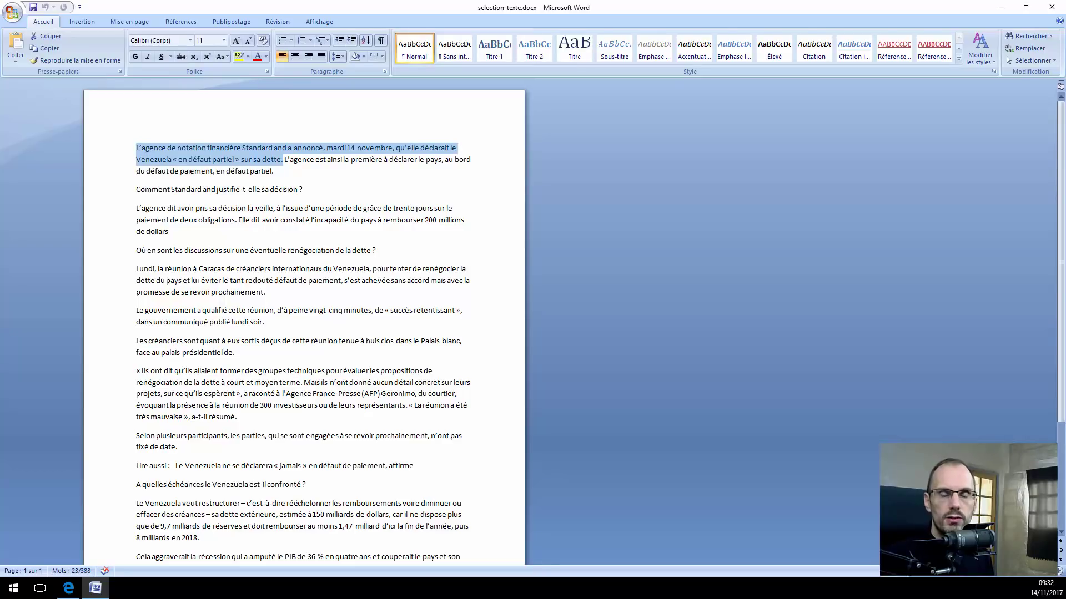
{"action": "left_click_drag", "start_coordinate": [274, 171], "coordinate": [136, 147]}
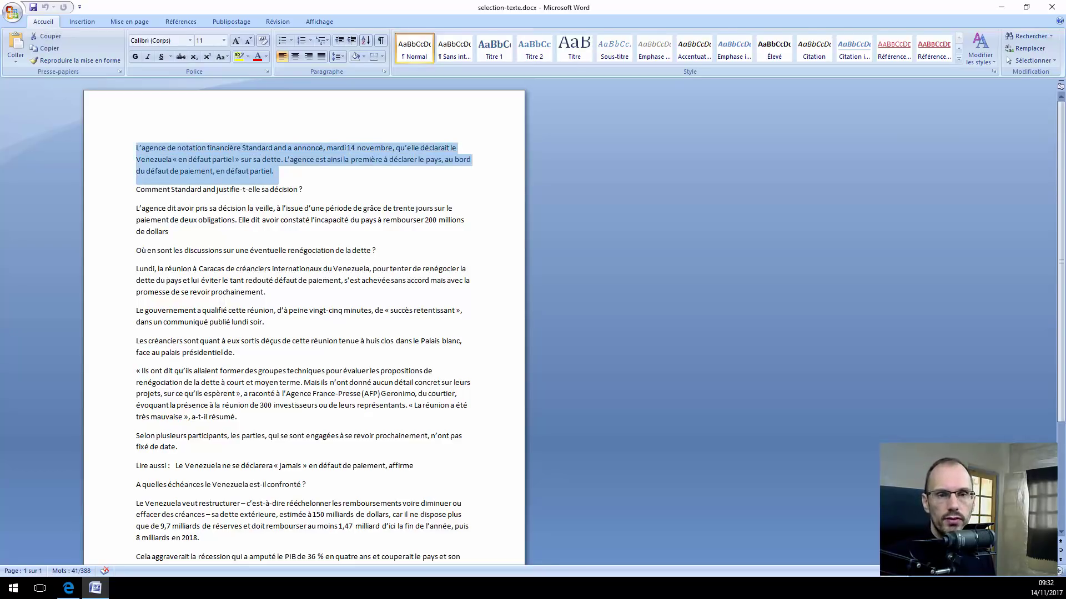
Select the paragraph starting "L'agence dit avoir pris", then the line "Comment Standard and justifie-t-elle sa décision ?", and clear the selection
{"action": "left_click_drag", "start_coordinate": [169, 232], "coordinate": [136, 209]}
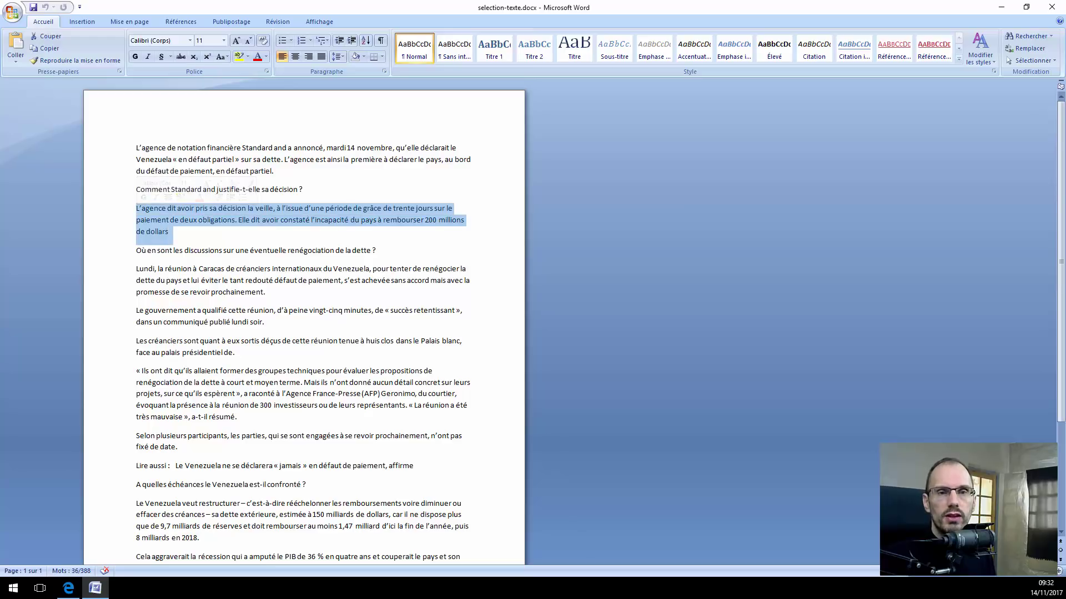
{"action": "left_click_drag", "start_coordinate": [304, 190], "coordinate": [136, 189]}
{"action": "left_click", "coordinate": [303, 189]}
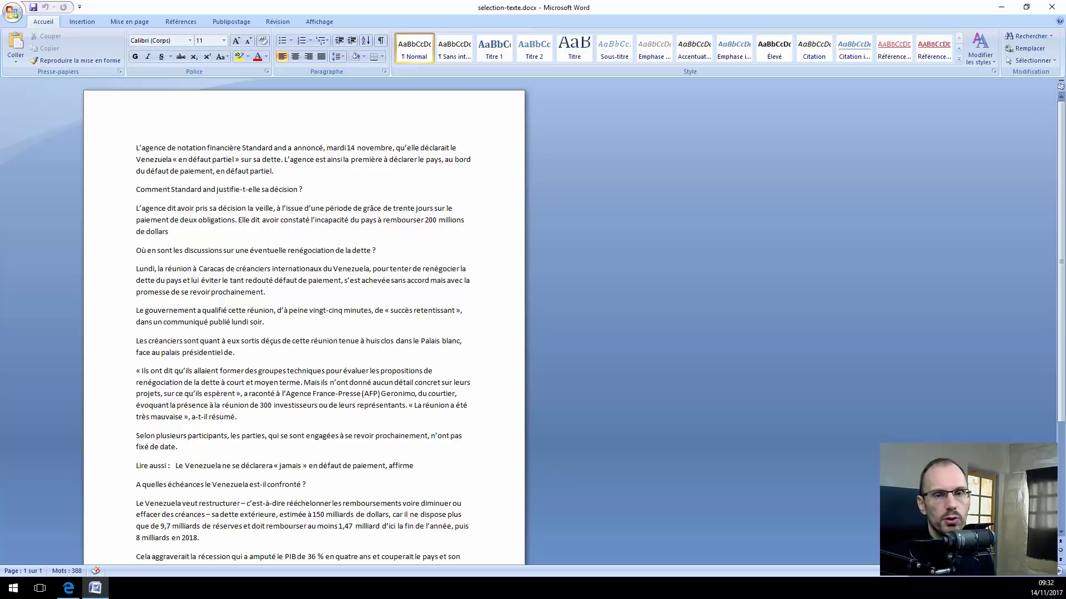
{"action": "left_click_drag", "start_coordinate": [304, 189], "coordinate": [136, 188]}
{"action": "left_click", "coordinate": [265, 190]}
{"action": "triple_click", "coordinate": [265, 189]}
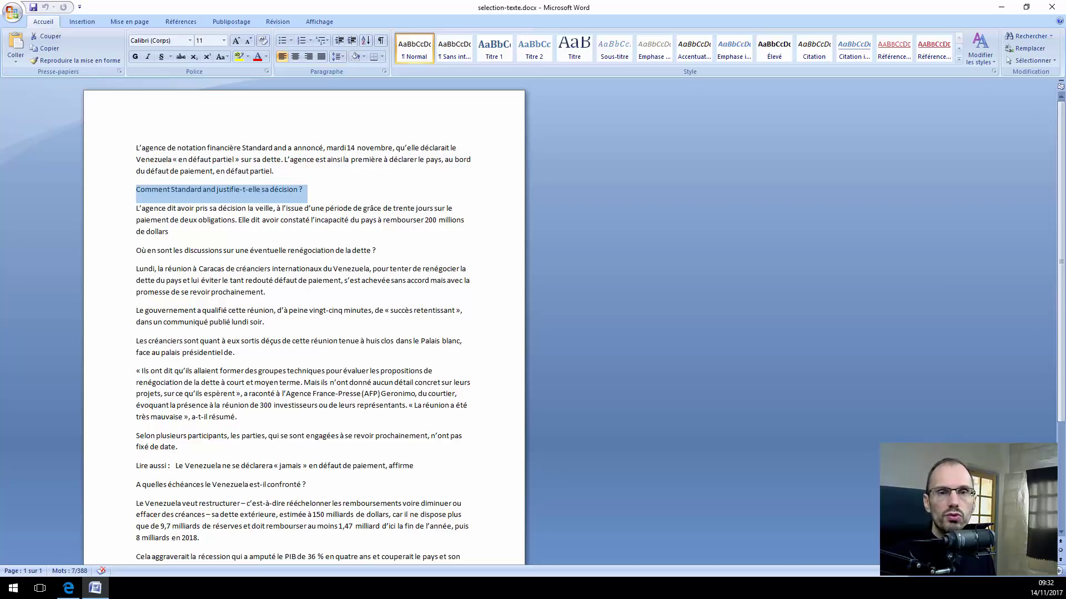
{"action": "left_click", "coordinate": [264, 189]}
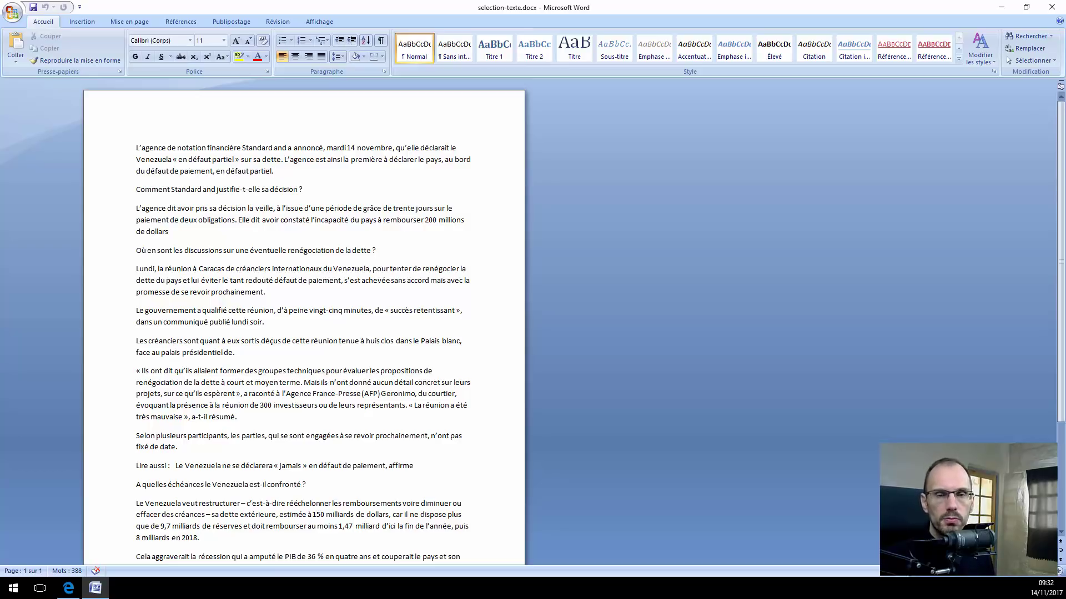
Copy the whole first paragraph, from "L'agence de notation financière" to "en défaut partiel."
{"action": "left_click_drag", "start_coordinate": [275, 171], "coordinate": [145, 120]}
{"action": "scroll", "coordinate": [304, 322], "scroll_direction": "down", "scroll_amount": 5}
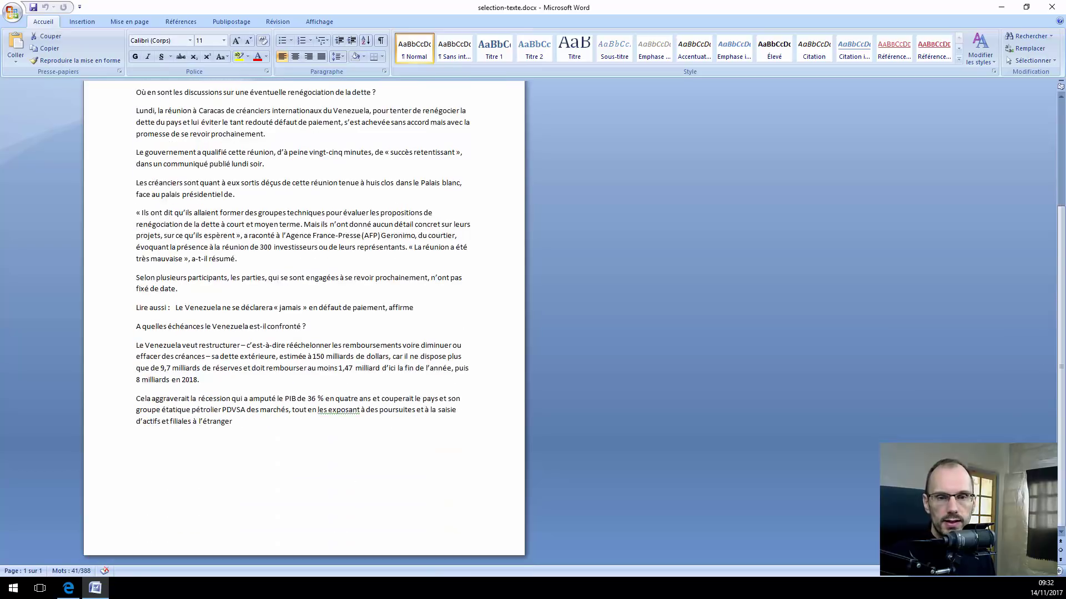
{"action": "scroll", "coordinate": [304, 322], "scroll_direction": "up", "scroll_amount": 5}
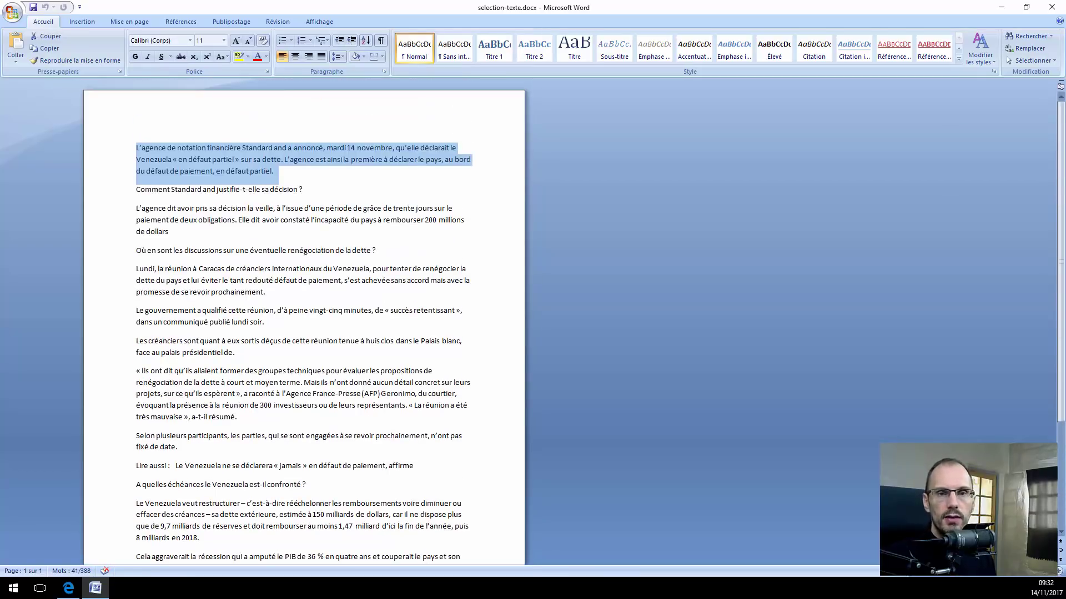
{"action": "left_click", "coordinate": [254, 171]}
{"action": "left_click_drag", "start_coordinate": [273, 171], "coordinate": [136, 148]}
{"action": "key", "text": "ctrl+c"}
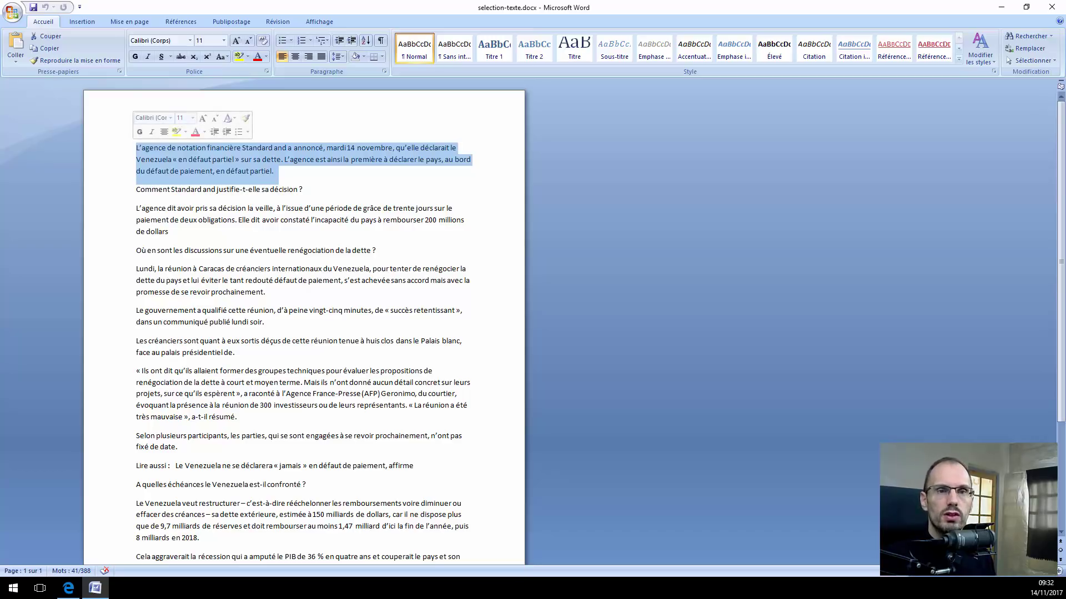
{"action": "right_click", "coordinate": [216, 160]}
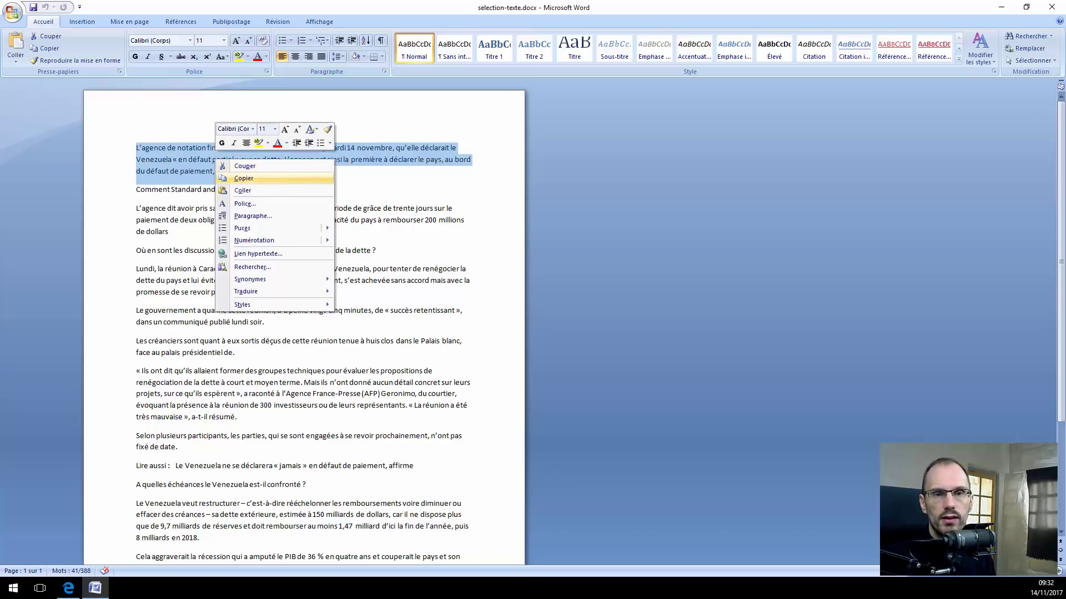
{"action": "left_click", "coordinate": [244, 178]}
Add a period after "à l'étranger" at the document's end and paste the copied paragraph on a new line below
{"action": "scroll", "coordinate": [303, 322], "scroll_direction": "down", "scroll_amount": 5}
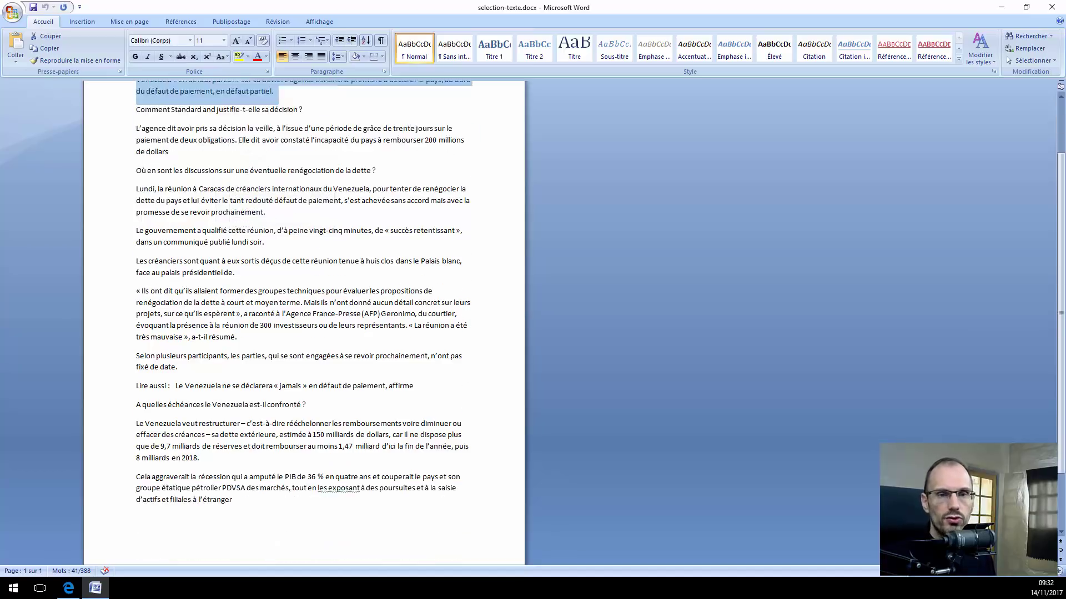
{"action": "left_click", "coordinate": [234, 421]}
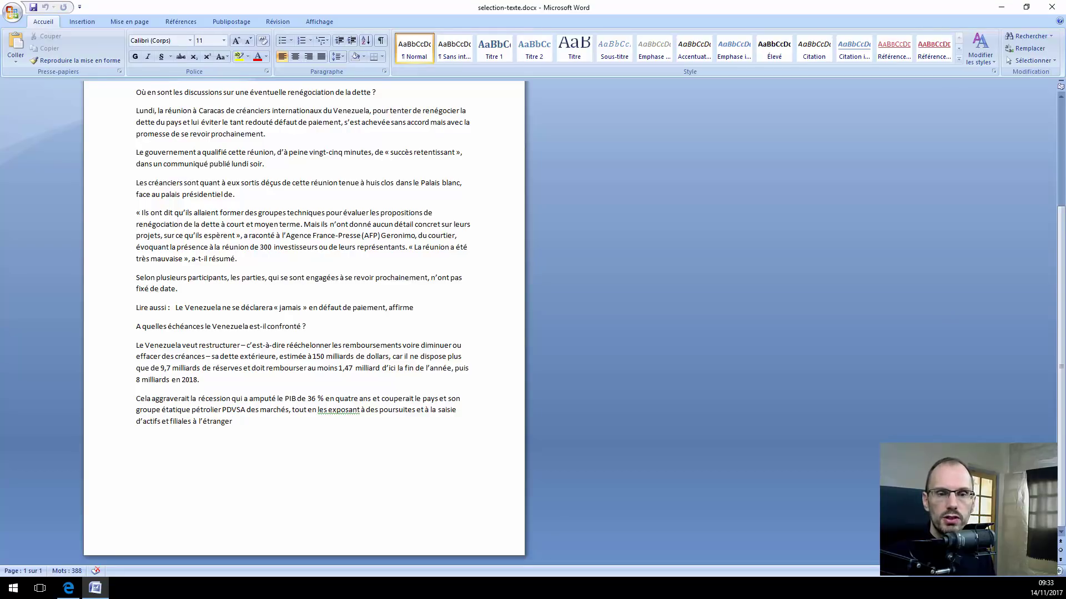
{"action": "type", "text": "."}
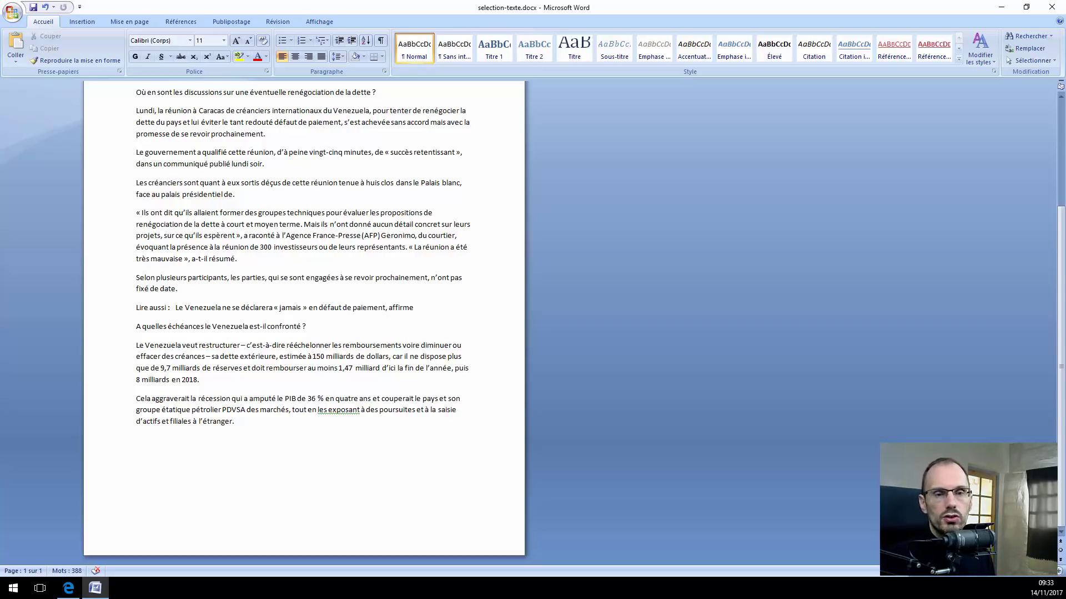
{"action": "right_click", "coordinate": [156, 289]}
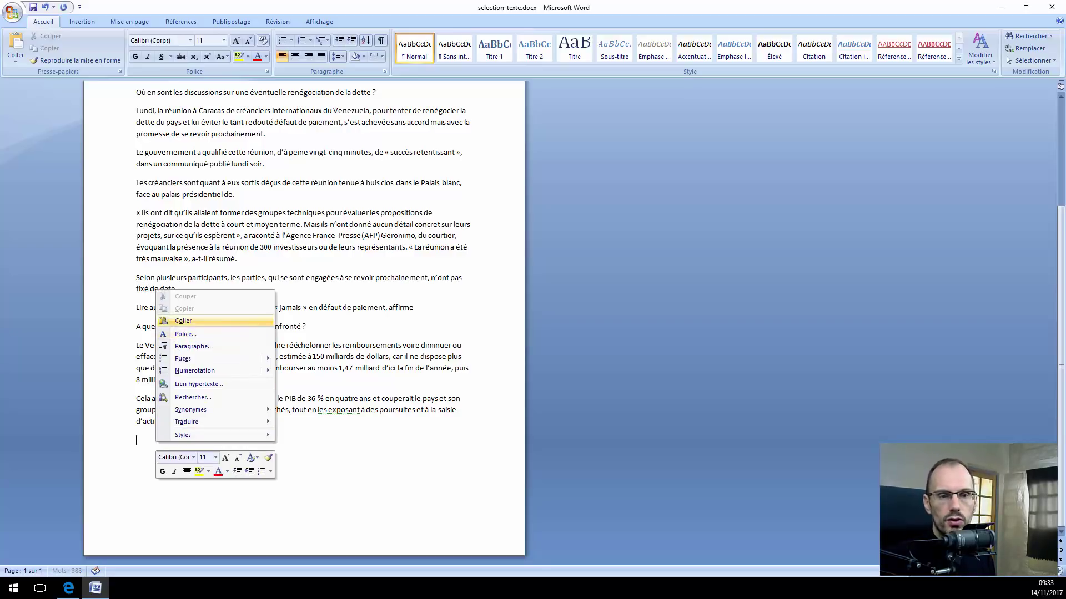
{"action": "left_click", "coordinate": [183, 321]}
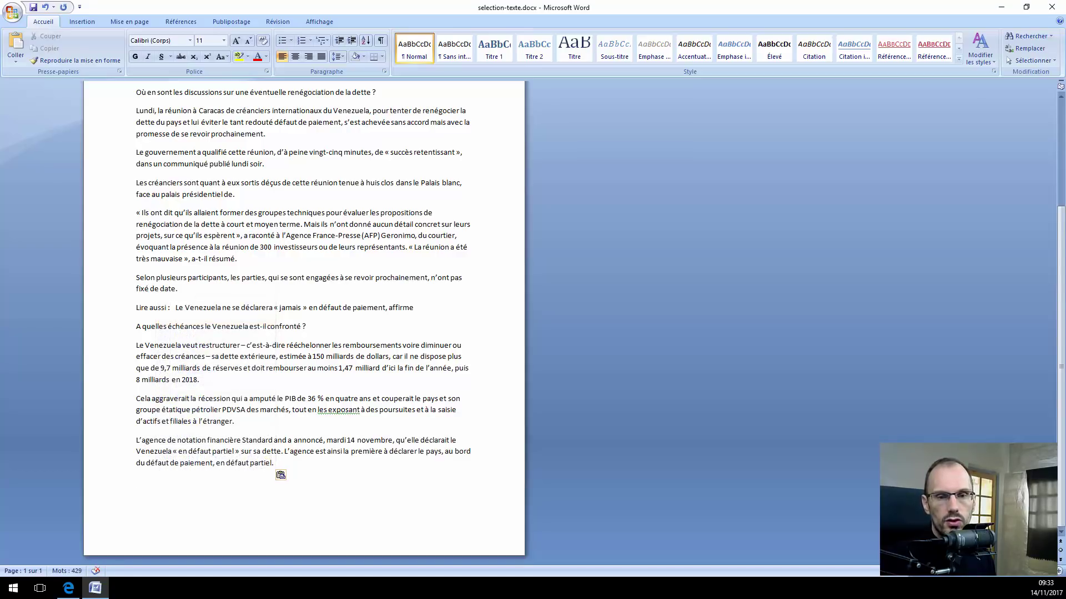
Select the pasted paragraph at the end, then the original first paragraph, to compare both copies
{"action": "left_click_drag", "start_coordinate": [278, 472], "coordinate": [136, 440]}
{"action": "scroll", "coordinate": [304, 322], "scroll_direction": "up", "scroll_amount": 4}
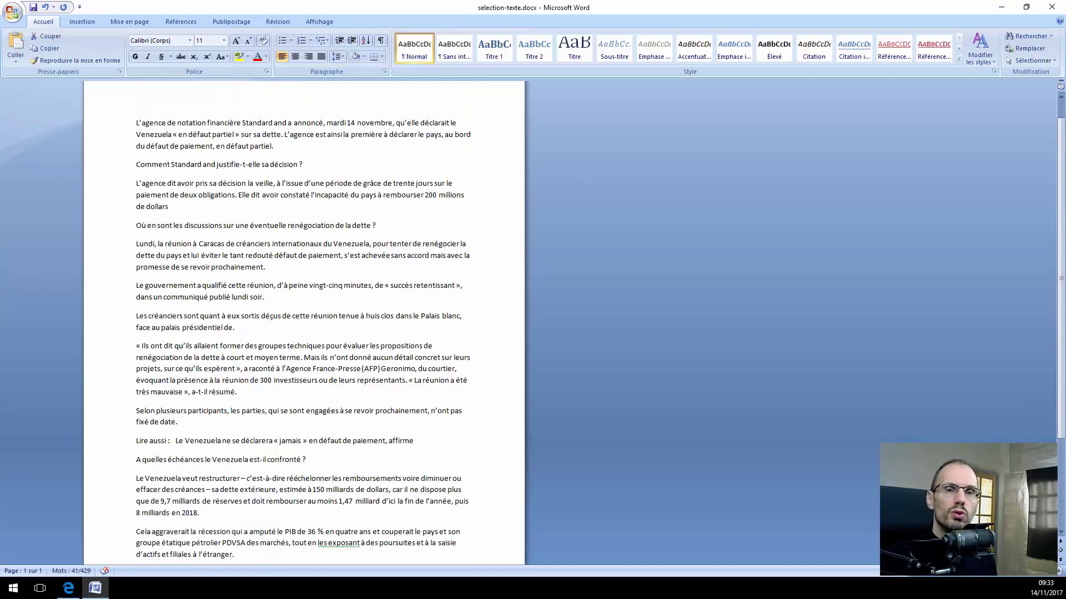
{"action": "scroll", "coordinate": [304, 322], "scroll_direction": "up", "scroll_amount": 1}
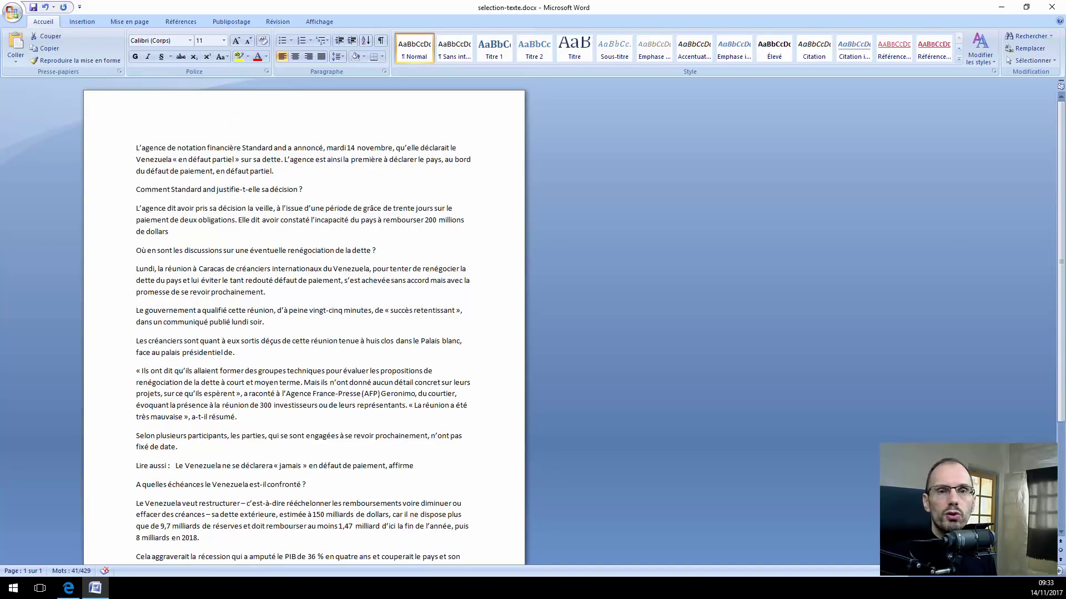
{"action": "left_click_drag", "start_coordinate": [275, 172], "coordinate": [163, 129]}
{"action": "left_click", "coordinate": [167, 155]}
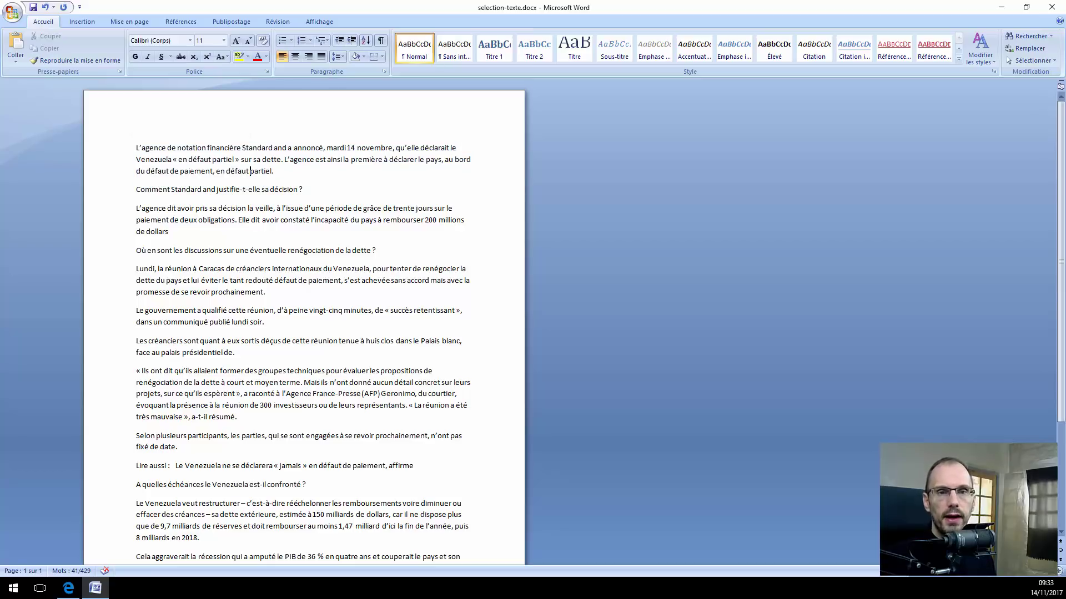
Move the opening text, from "L'agence de notation" through "Où en sont les discussions sur une éventuelle renégociation de la dette ?", to the document's end
{"action": "left_click_drag", "start_coordinate": [381, 252], "coordinate": [136, 147]}
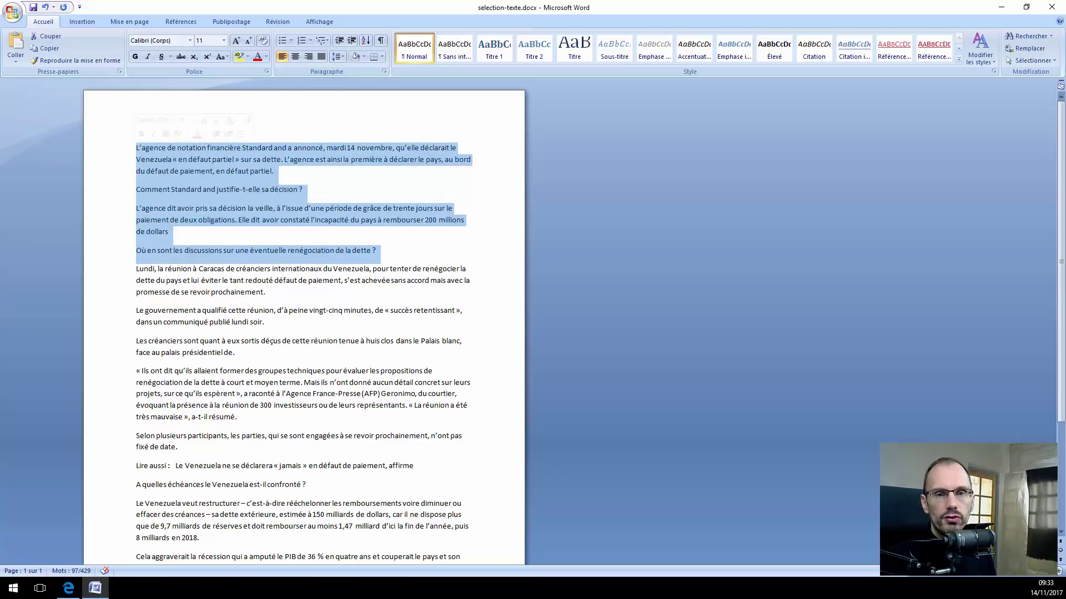
{"action": "key", "text": "Delete"}
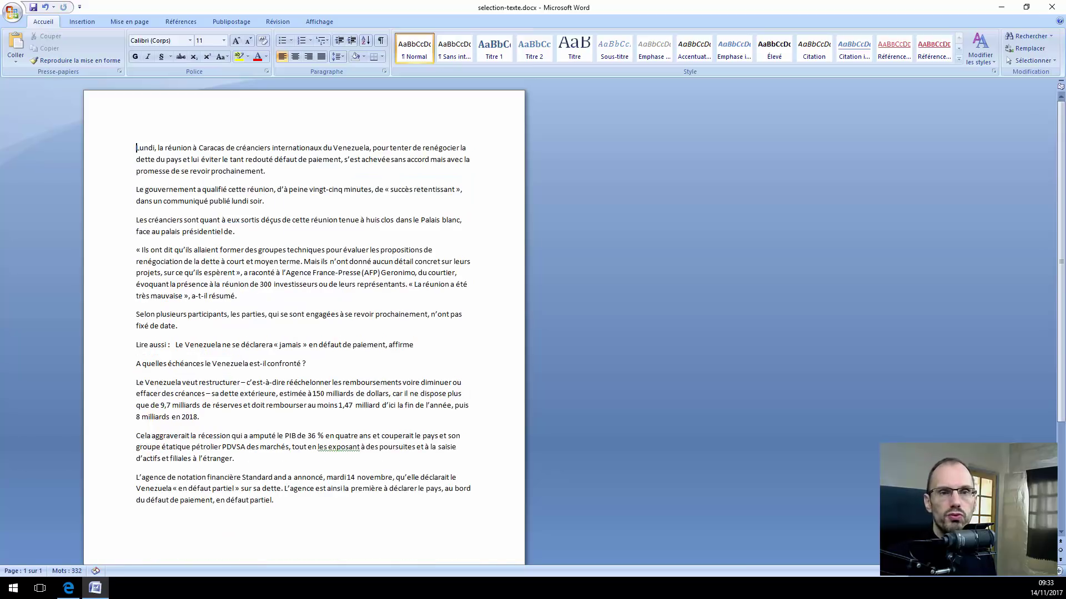
{"action": "key", "text": "ctrl+End"}
{"action": "type", "text": "Comment Standard and justifie-t-elle sa décision ? L’agence dit avoir pris sa décision la veille, à l’issue d’une période de grâce de trente jours sur le paiement de deux obligations. Elle dit avoir constaté l’incapacité du pays à rembourser 200 millions de dollars Où en sont les discussions sur une éventuelle renégociation de la dette ?"}
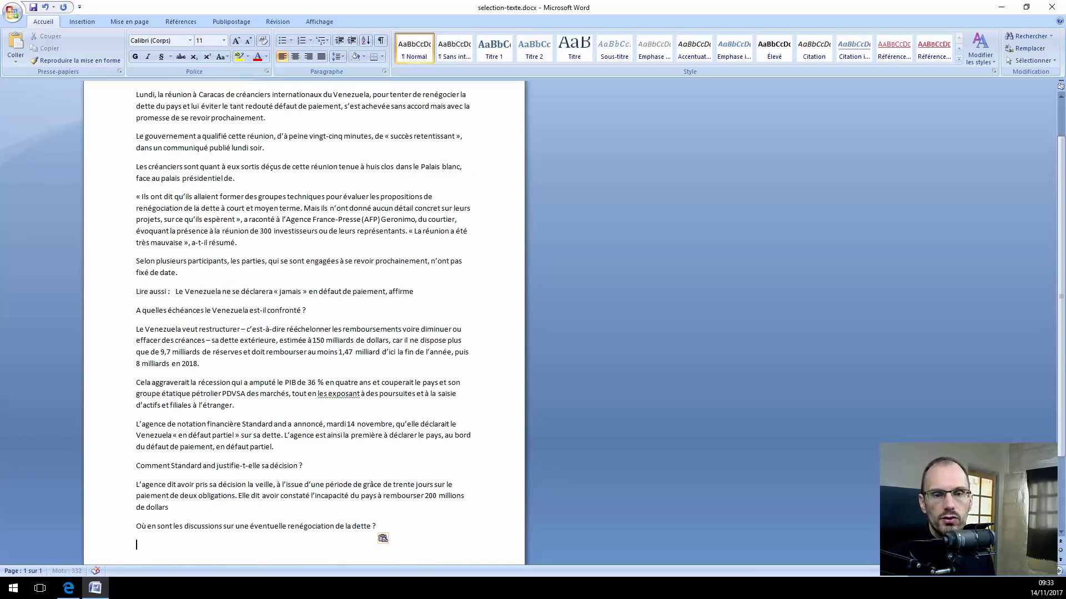
Select the paragraph beginning "« Ils ont dit qu'ils allaient former", then the one beginning "Le gouvernement a qualifié cette réunion", and clear the selection
{"action": "scroll", "coordinate": [303, 325], "scroll_direction": "up", "scroll_amount": 2}
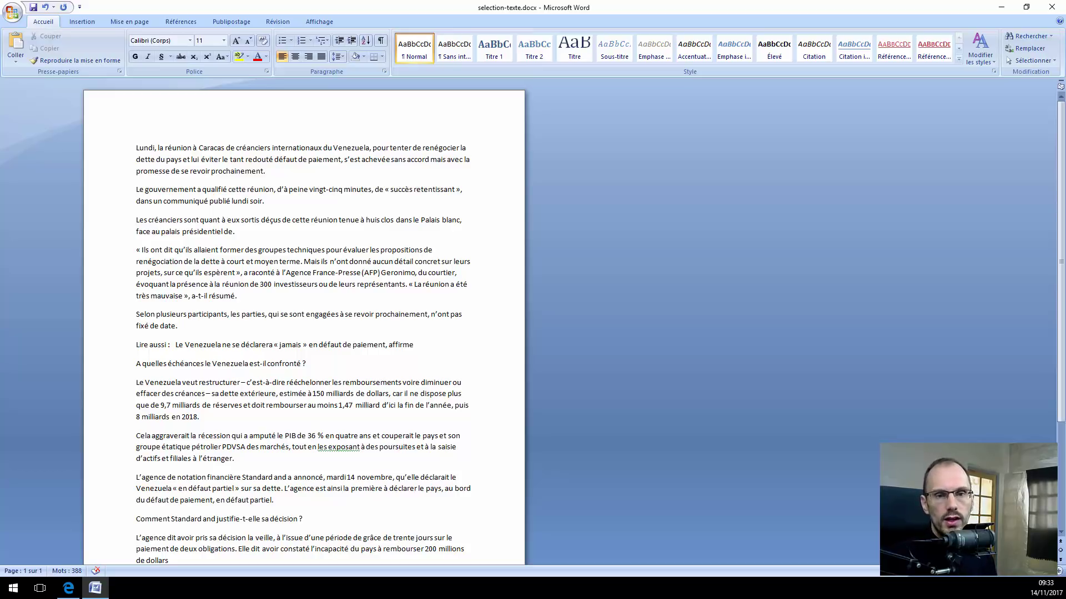
{"action": "left_click_drag", "start_coordinate": [242, 300], "coordinate": [136, 250]}
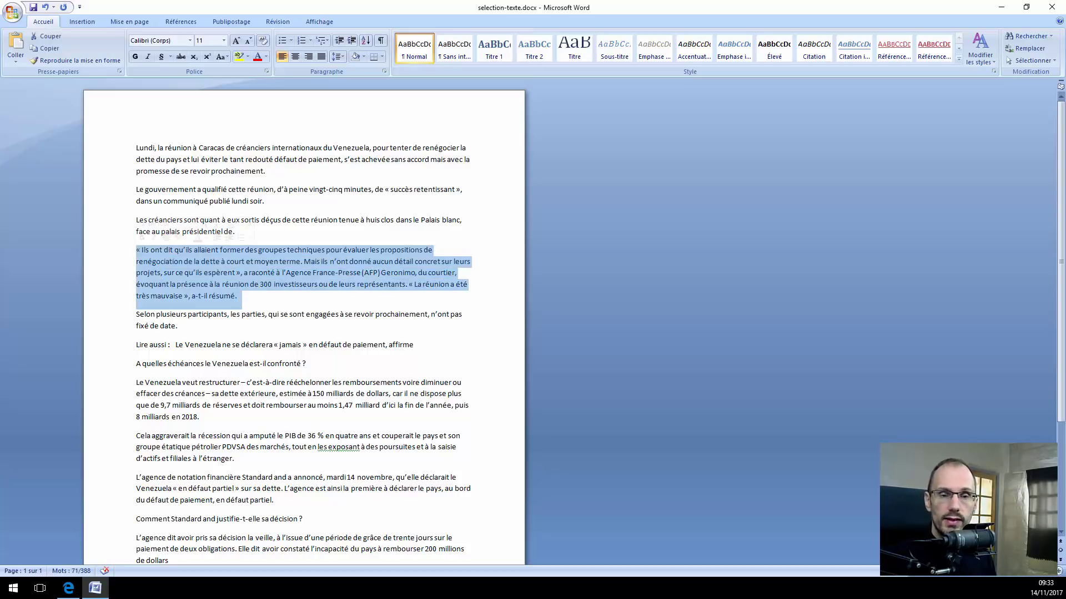
{"action": "left_click", "coordinate": [266, 202]}
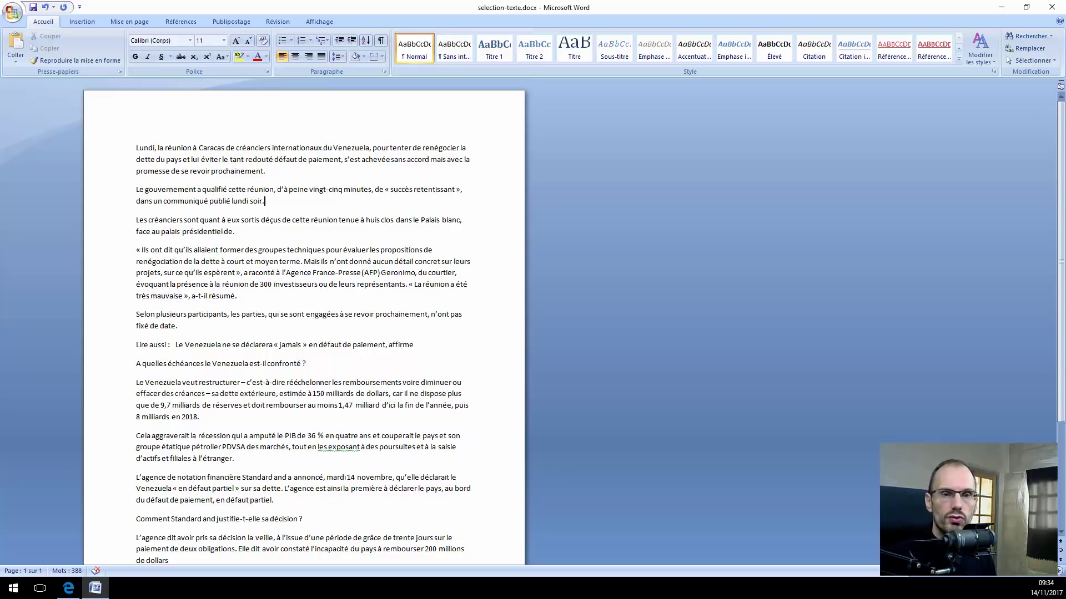
{"action": "left_click_drag", "start_coordinate": [265, 201], "coordinate": [137, 191]}
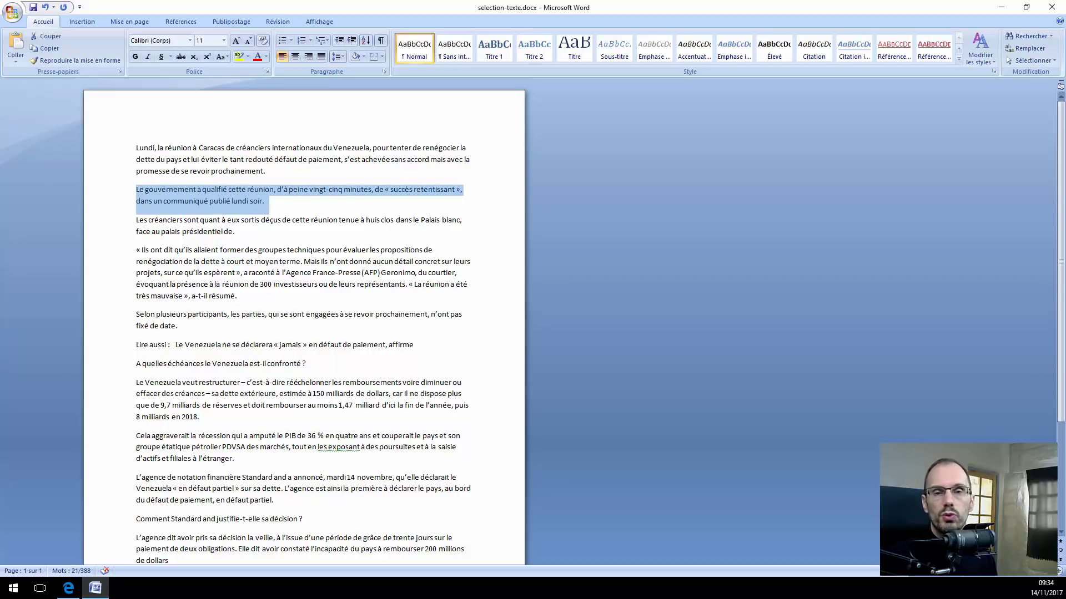
{"action": "left_click", "coordinate": [211, 295]}
Select backwards from the end of "fixé de date." to "« Ils ont dit", spanning both paragraphs, and clear the selection
{"action": "left_click_drag", "start_coordinate": [178, 326], "coordinate": [154, 201]}
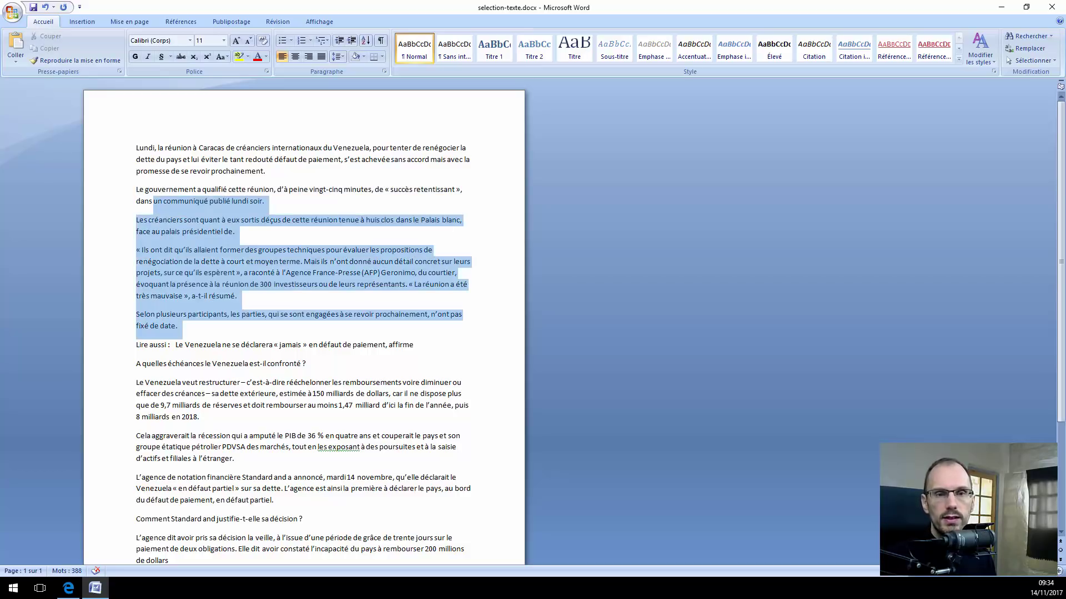
{"action": "left_click_drag", "start_coordinate": [178, 326], "coordinate": [136, 250]}
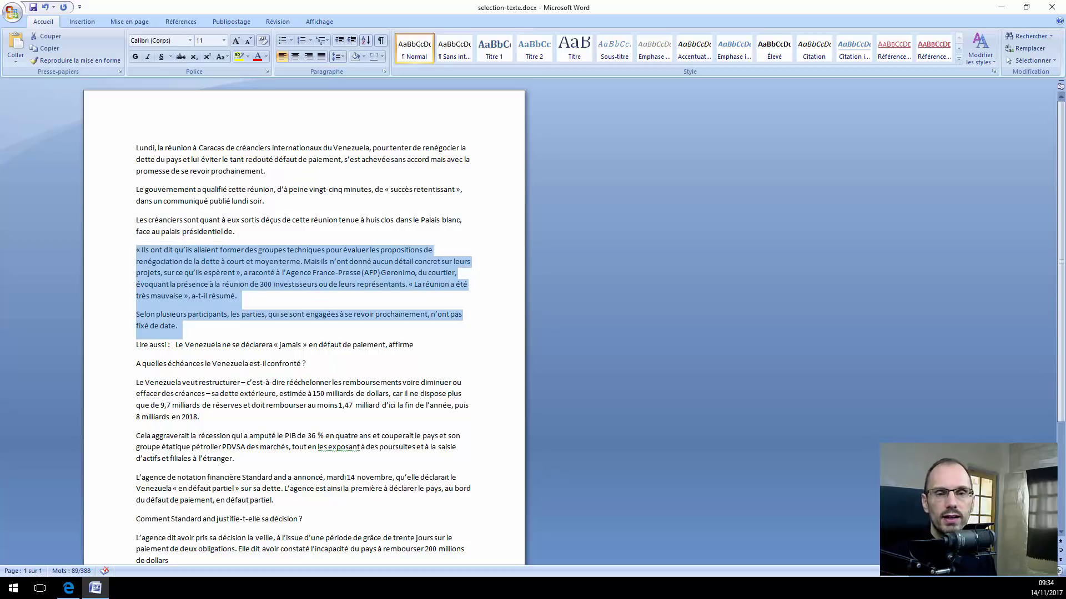
{"action": "left_click", "coordinate": [237, 296]}
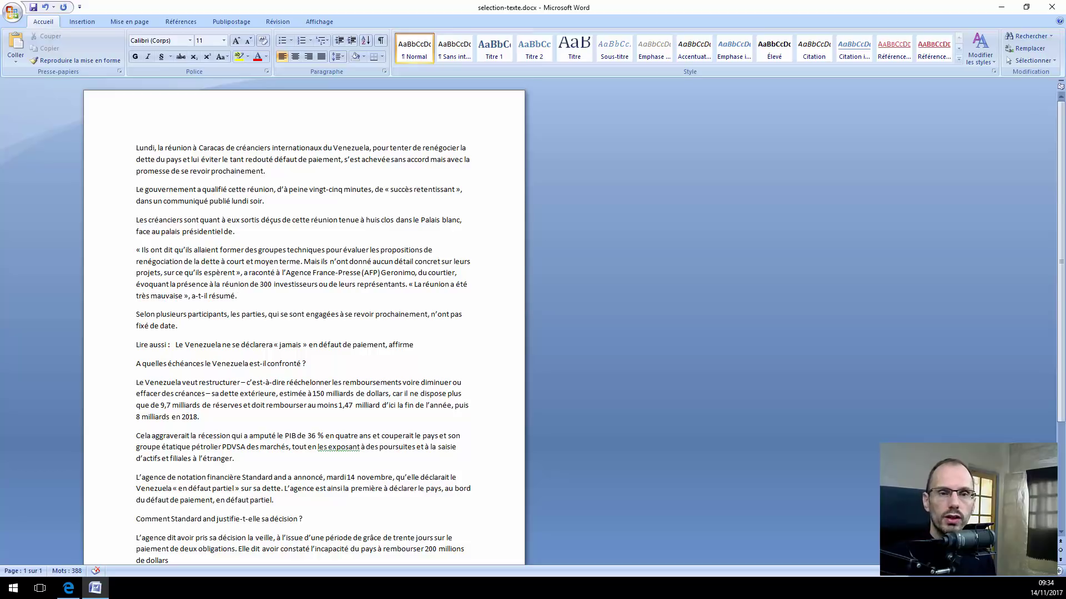
Select the whole paragraph "Selon plusieurs participants", then the whole paragraph "Les créanciers sont quant à eux"
{"action": "triple_click", "coordinate": [169, 326]}
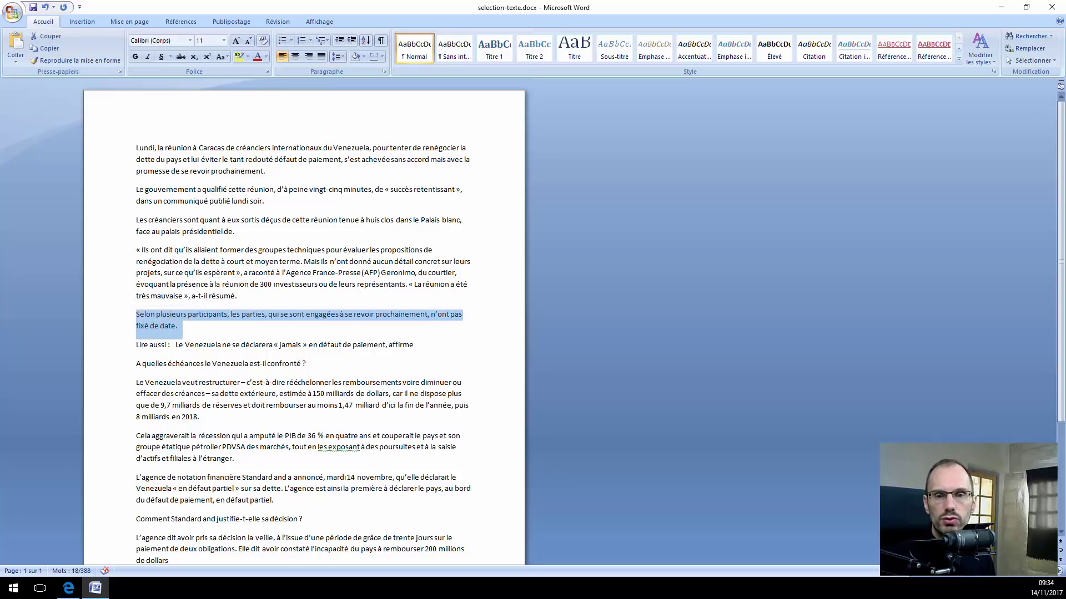
{"action": "left_click_drag", "start_coordinate": [416, 345], "coordinate": [136, 314]}
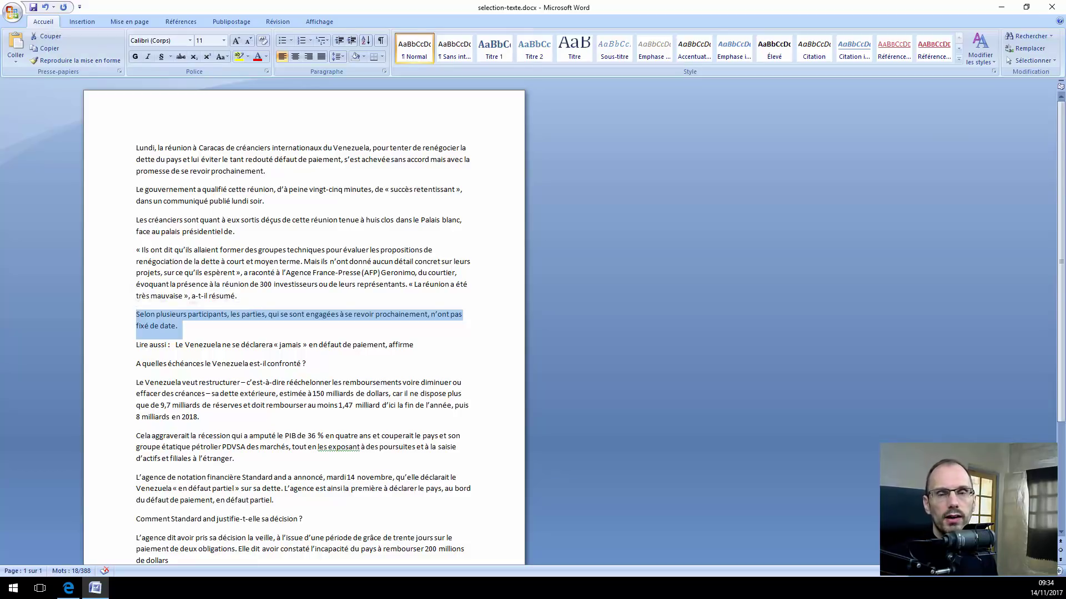
{"action": "left_click", "coordinate": [235, 232]}
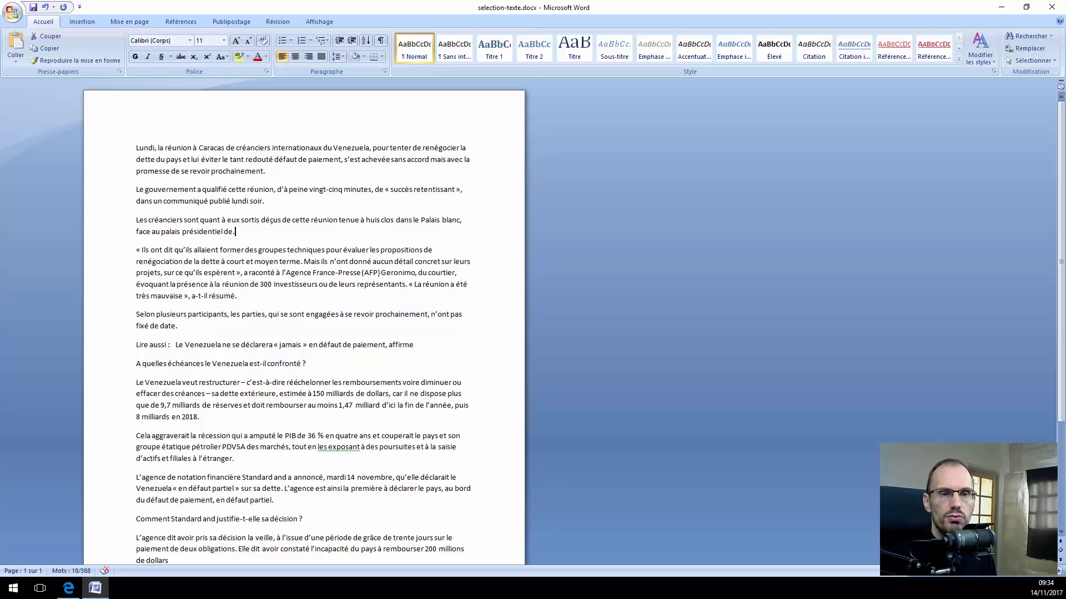
{"action": "triple_click", "coordinate": [235, 231]}
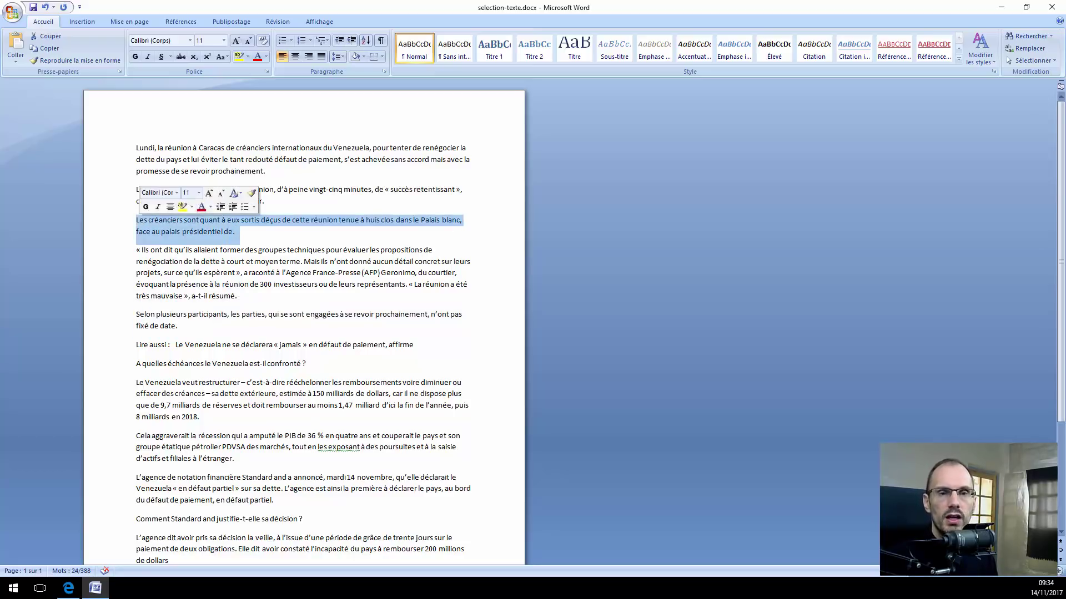
Make the paragraph beginning "Le gouvernement a qualifié cette réunion" bold
{"action": "left_click", "coordinate": [264, 201]}
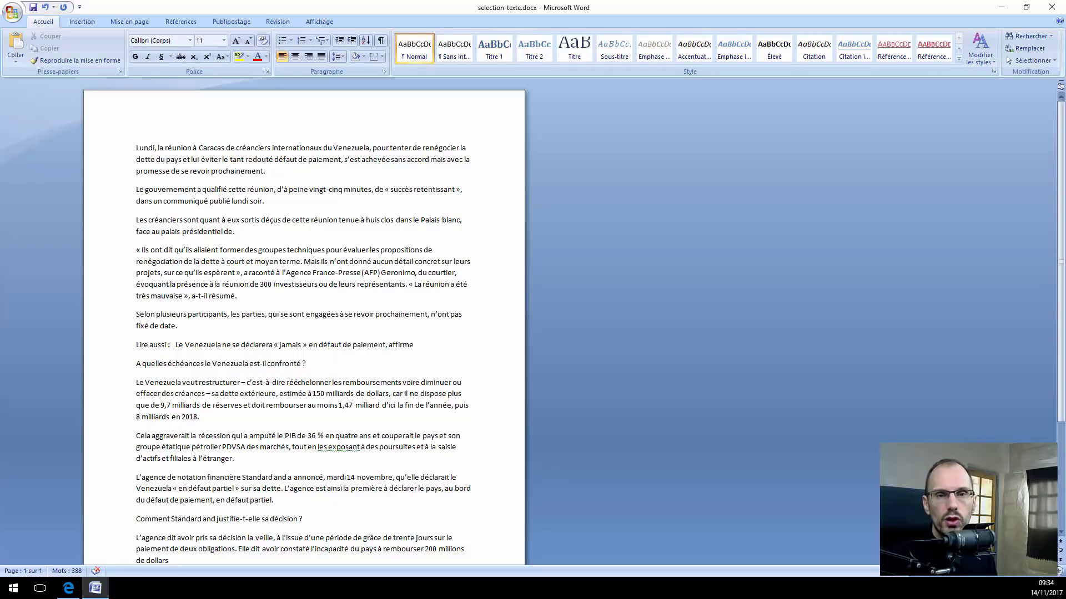
{"action": "left_click_drag", "start_coordinate": [265, 201], "coordinate": [136, 189]}
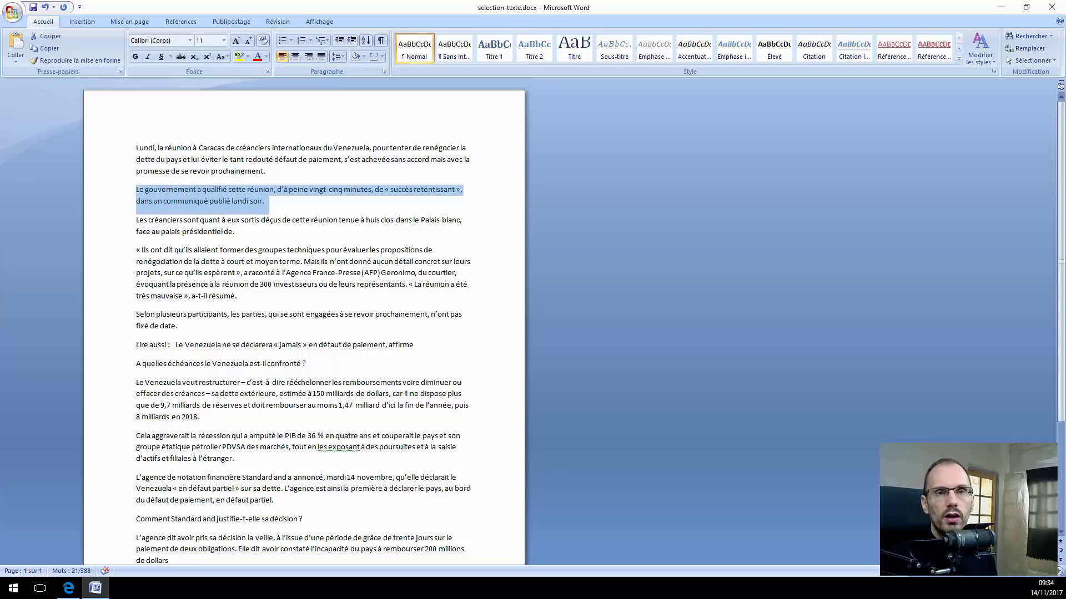
{"action": "left_click", "coordinate": [135, 57]}
{"action": "left_click", "coordinate": [233, 231]}
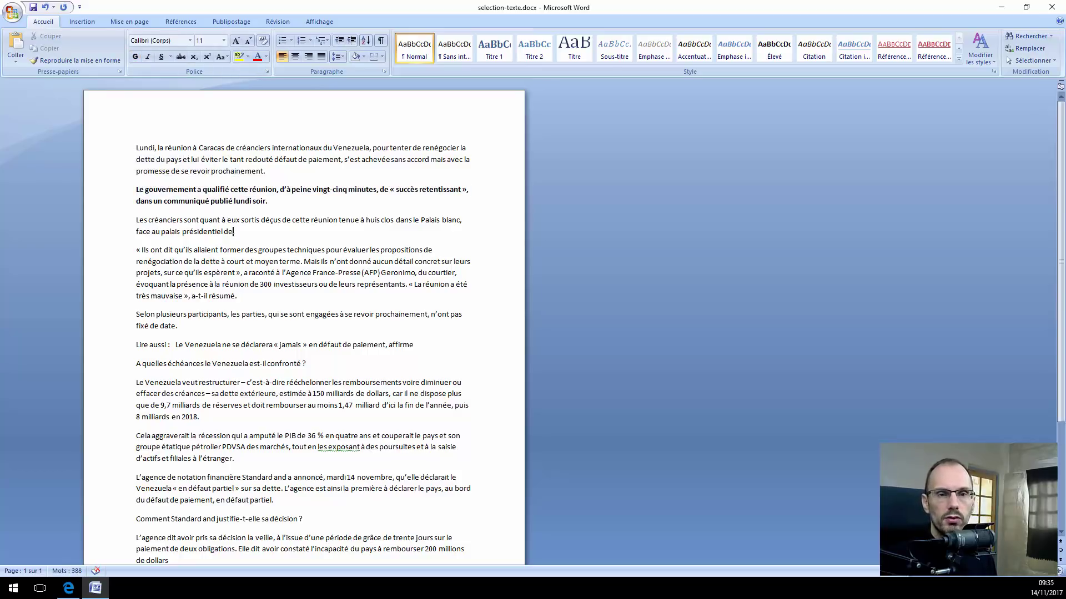
Italicize the paragraph beginning "Les créanciers sont quant à eux sortis déçus"
{"action": "left_click_drag", "start_coordinate": [236, 231], "coordinate": [136, 220]}
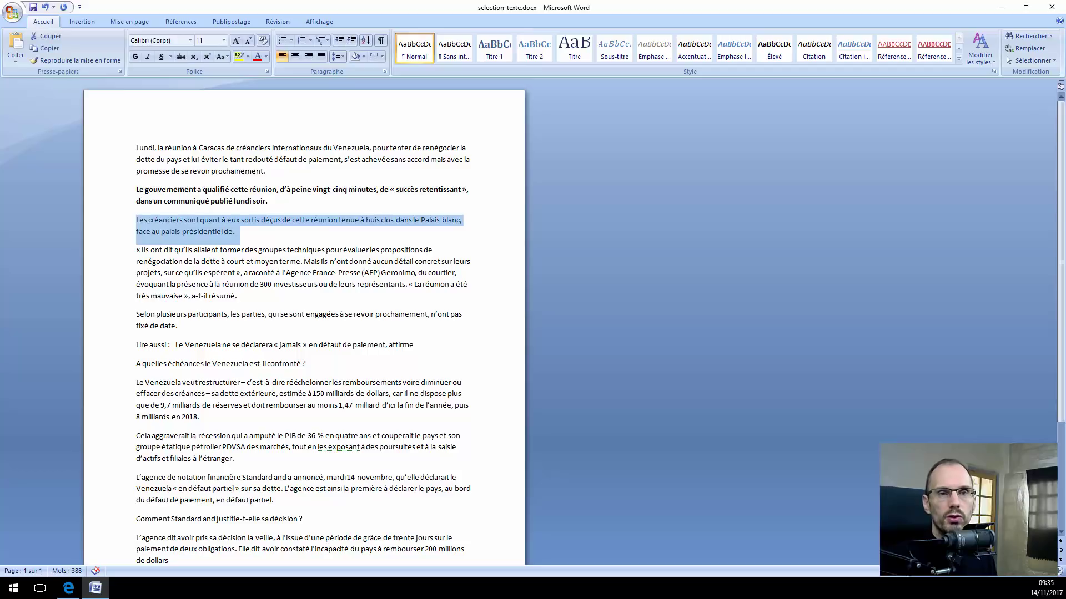
{"action": "left_click", "coordinate": [148, 57]}
{"action": "left_click", "coordinate": [268, 201]}
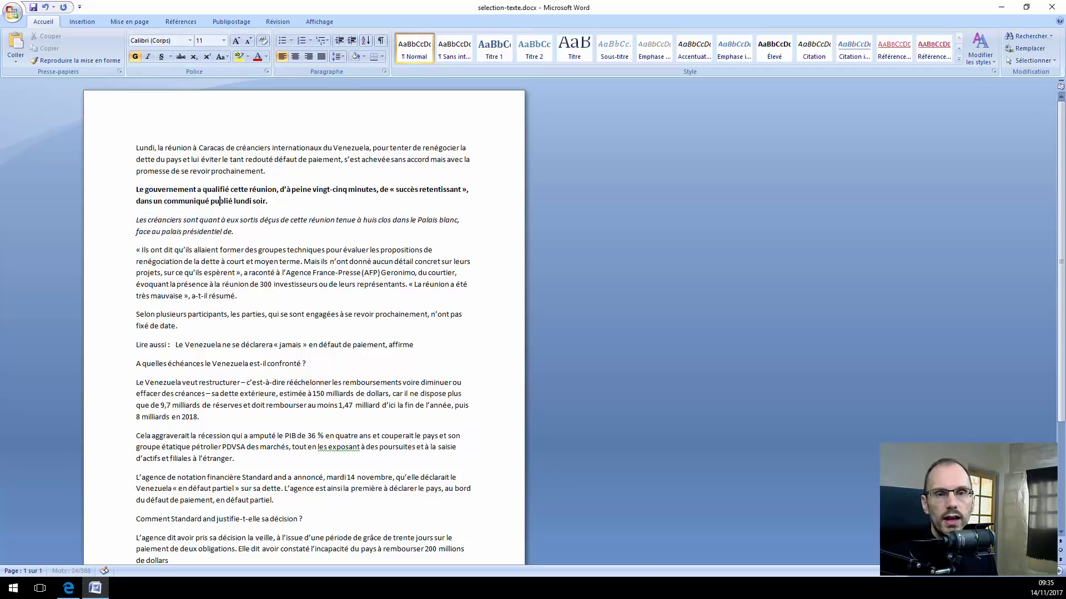
Italicize only the words "succès retentissant" in the bold paragraph
{"action": "mouse_move", "coordinate": [268, 201]}
{"action": "left_mouse_down"}
{"action": "mouse_move", "coordinate": [268, 189]}
{"action": "mouse_move", "coordinate": [343, 189]}
{"action": "mouse_move", "coordinate": [268, 201]}
{"action": "left_mouse_up"}
{"action": "double_click", "coordinate": [260, 201]}
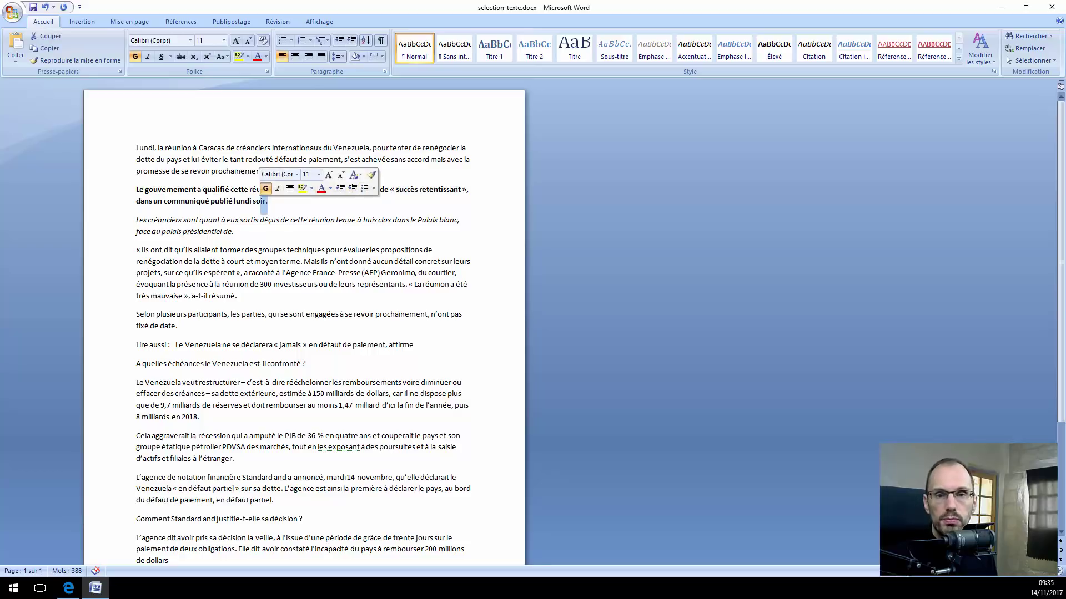
{"action": "left_click", "coordinate": [268, 201]}
{"action": "left_click_drag", "start_coordinate": [390, 189], "coordinate": [466, 189]}
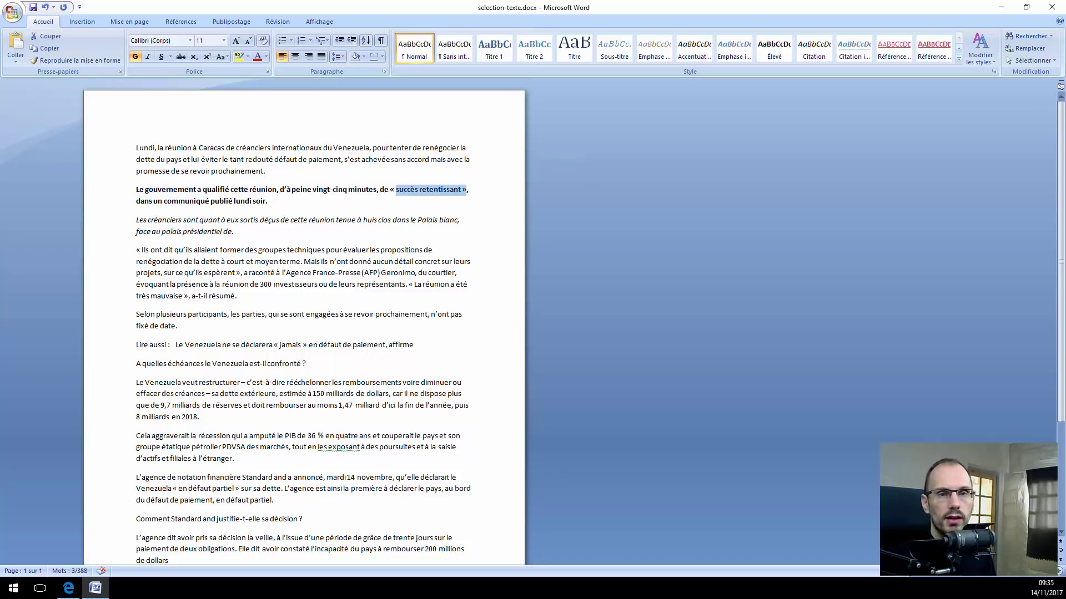
{"action": "left_click", "coordinate": [148, 56]}
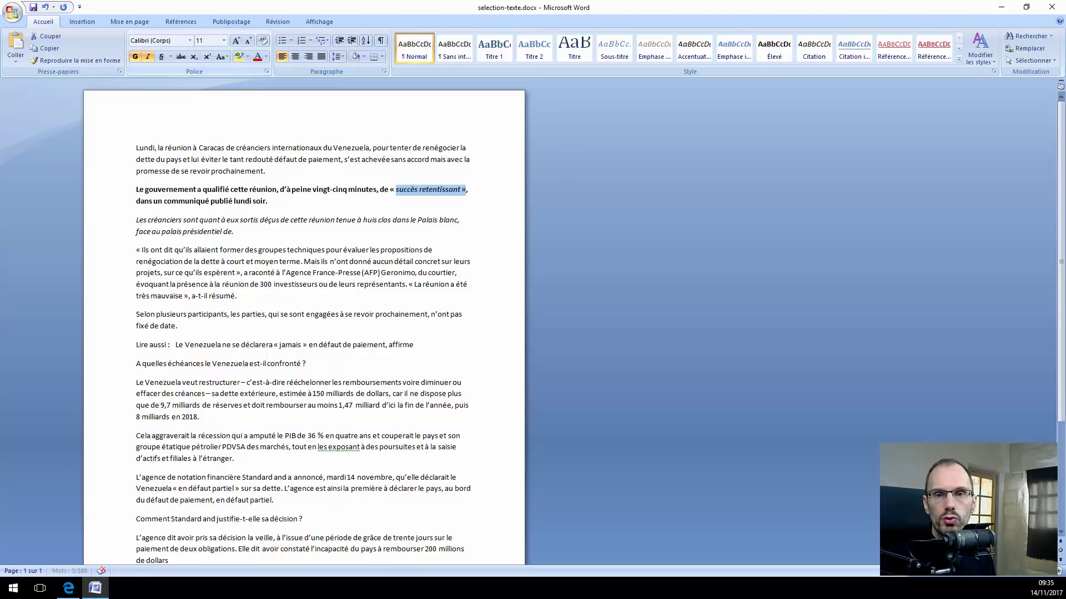
{"action": "left_click", "coordinate": [411, 250]}
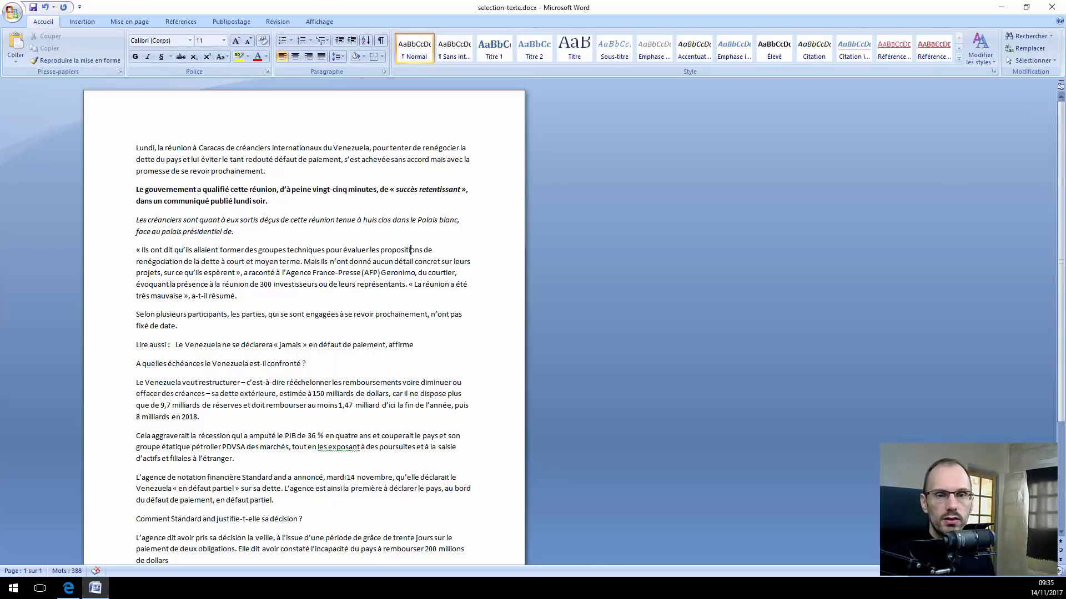
Set the font size of the paragraph beginning "« Ils ont dit qu'ils allaient former" to 20
{"action": "left_click_drag", "start_coordinate": [242, 300], "coordinate": [136, 250]}
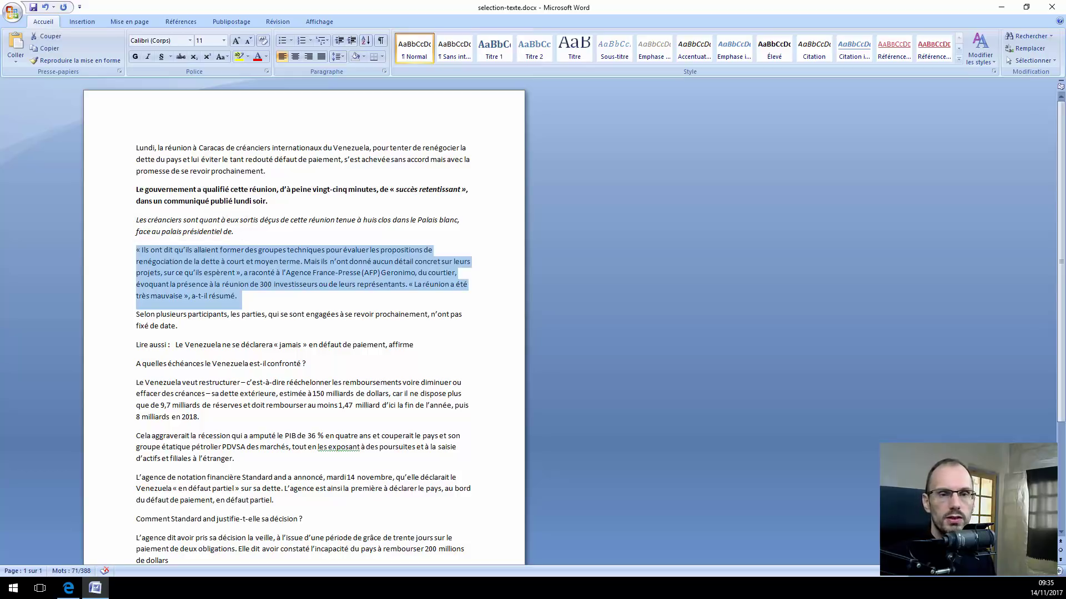
{"action": "left_click", "coordinate": [224, 40]}
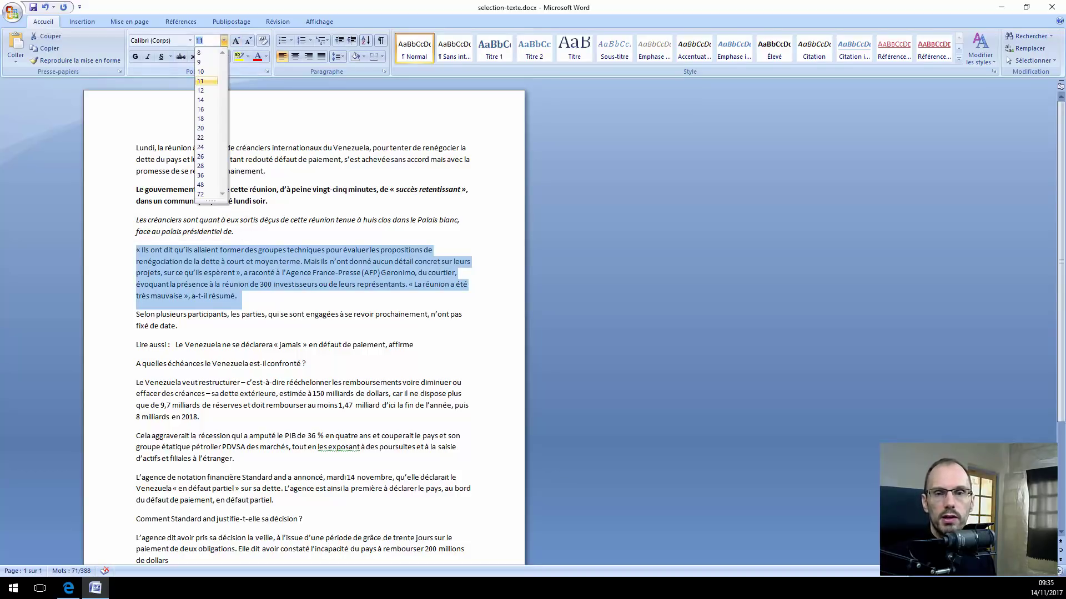
{"action": "left_click", "coordinate": [200, 128]}
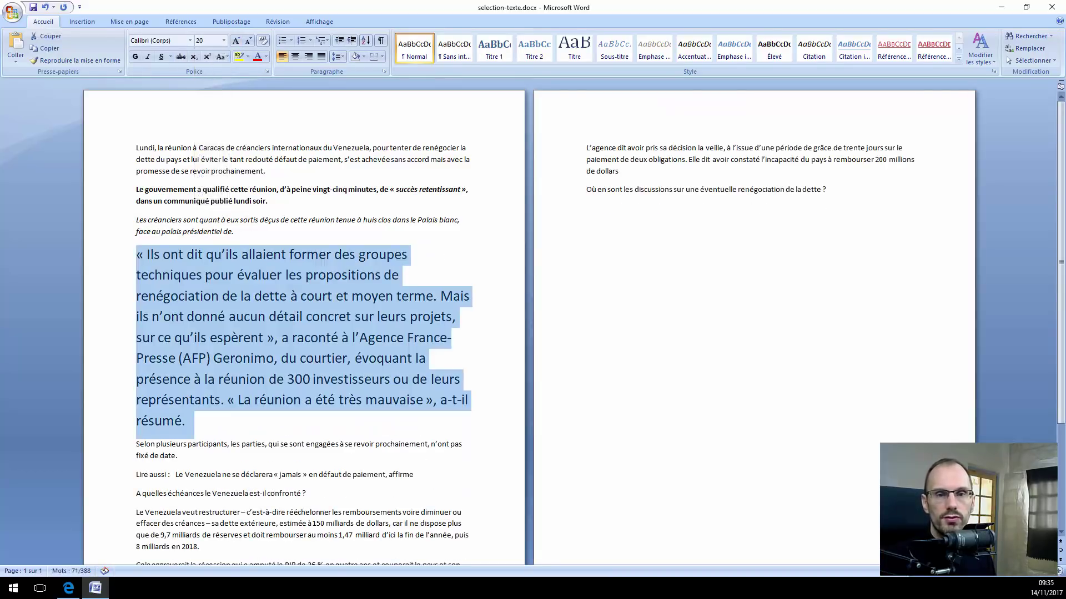
{"action": "left_click", "coordinate": [276, 317]}
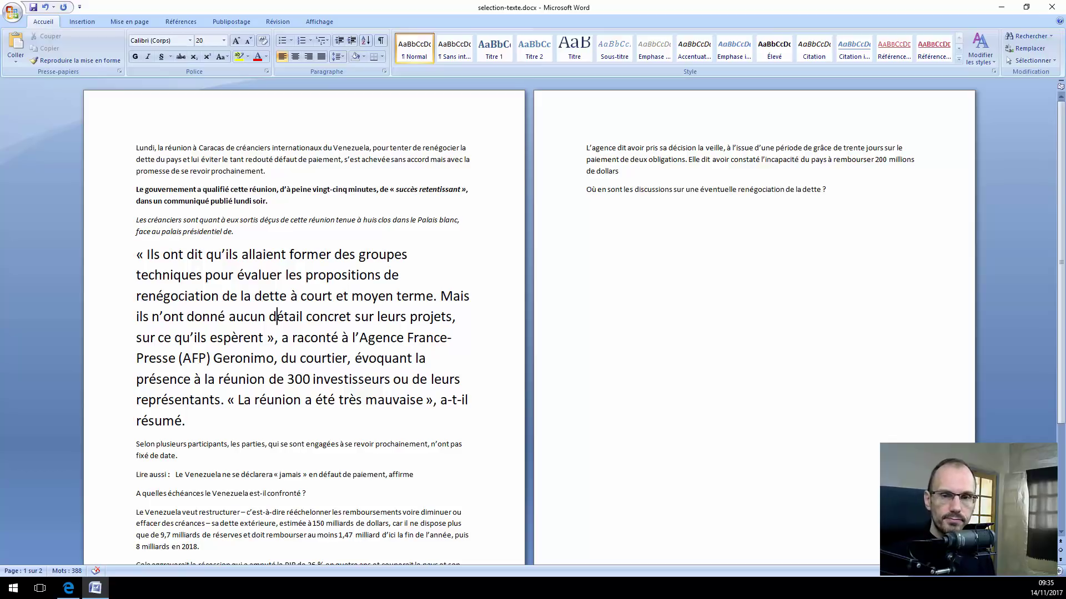
Select the entire document text and delete it
{"action": "key", "text": "ctrl+a"}
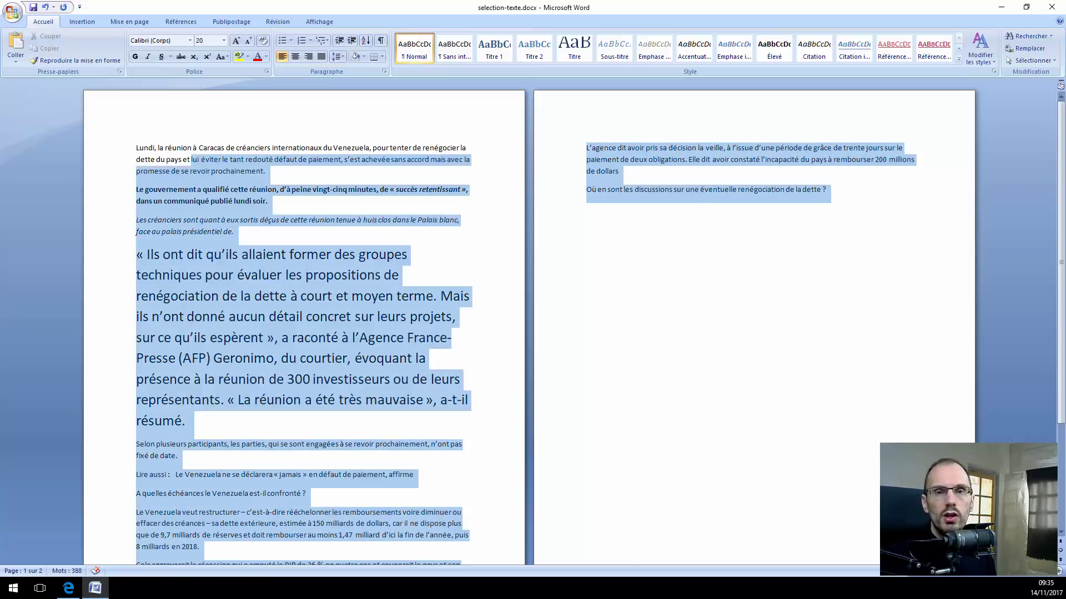
{"action": "key", "text": "Delete"}
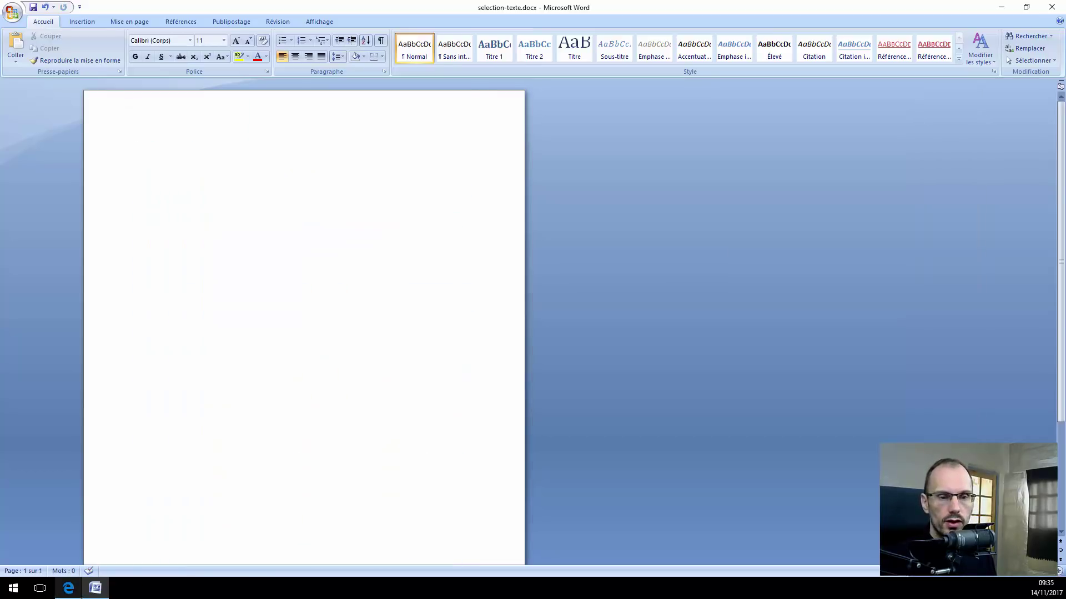
Switch to the Edge browser and open the "Pilier n° 1 : Bases et vocabulaire" course page on the bookmarked Formation site
{"action": "left_click", "coordinate": [68, 588]}
{"action": "left_click", "coordinate": [155, 9]}
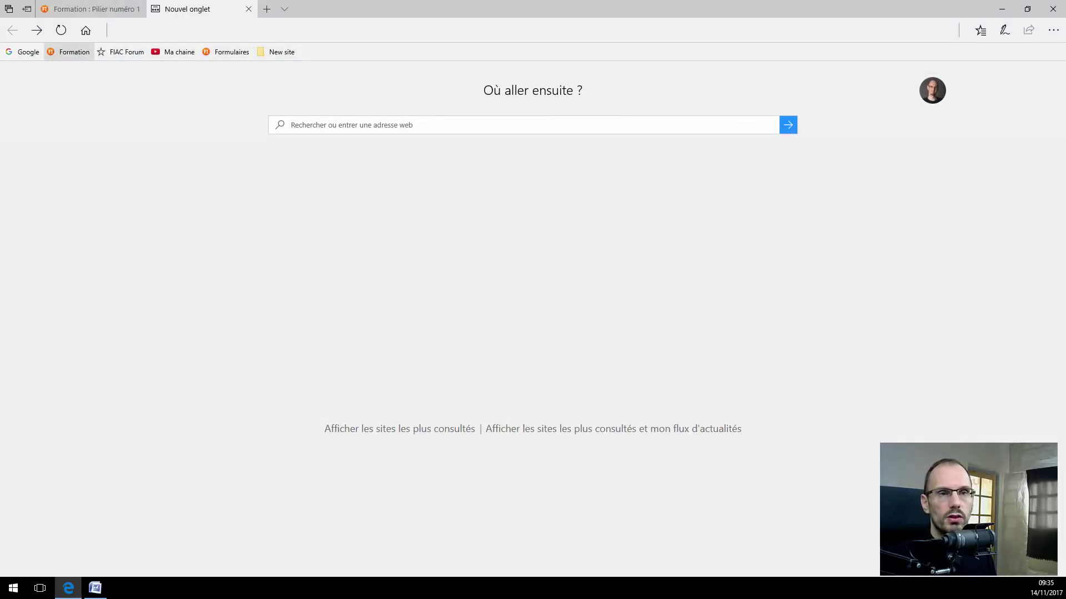
{"action": "left_click", "coordinate": [69, 52]}
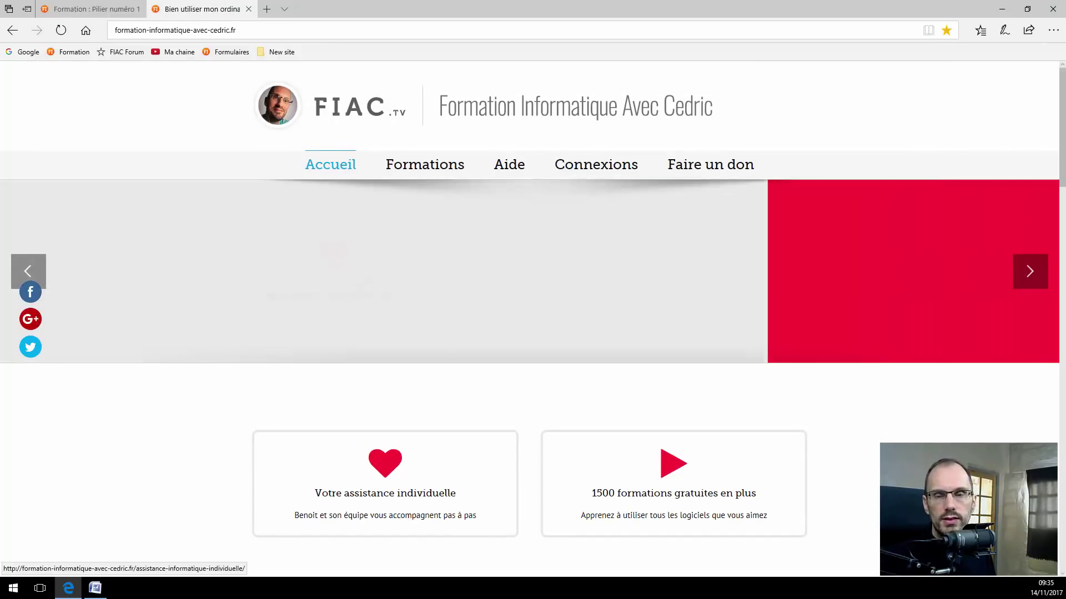
{"action": "mouse_move", "coordinate": [425, 165]}
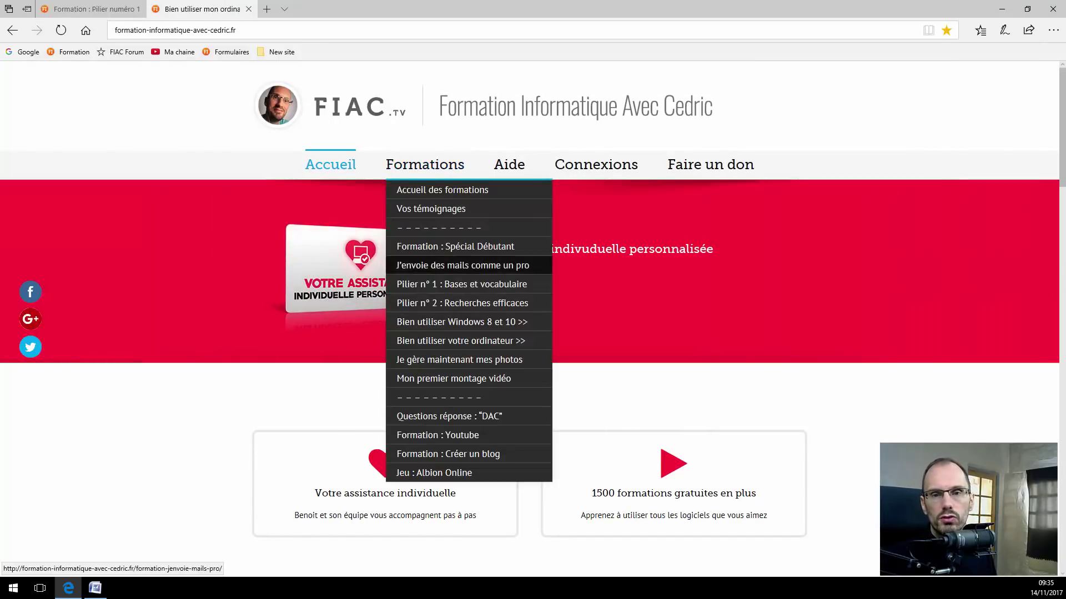
{"action": "left_click", "coordinate": [462, 284]}
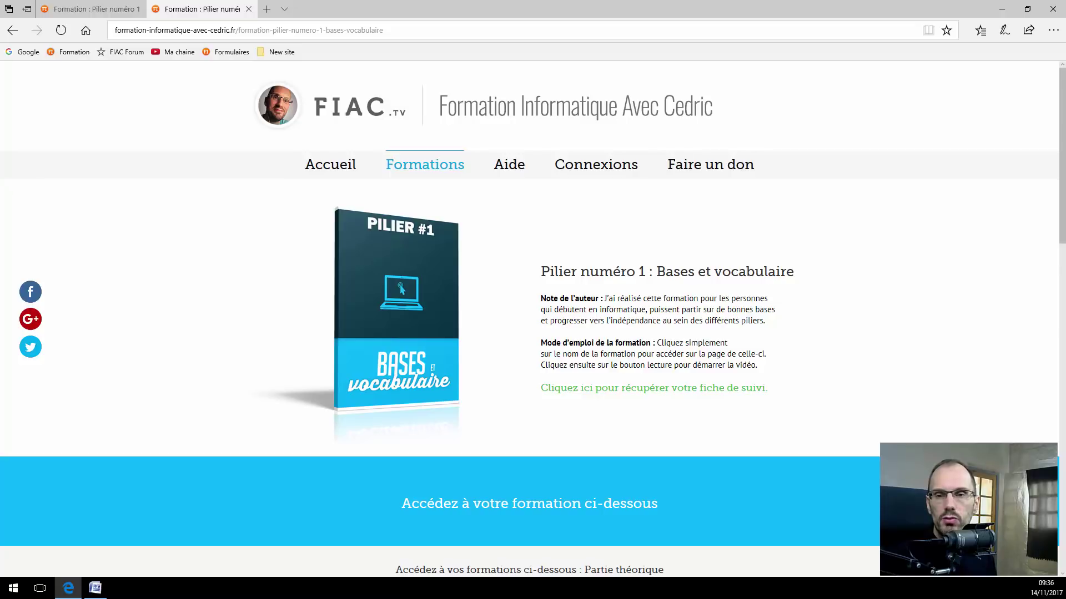
Copy the course description, from the heading "Pilier numéro 1 : Bases et vocabulaire" through "Cliquez ici pour récupérer votre fiche de suivi."
{"action": "left_click_drag", "start_coordinate": [541, 271], "coordinate": [767, 388]}
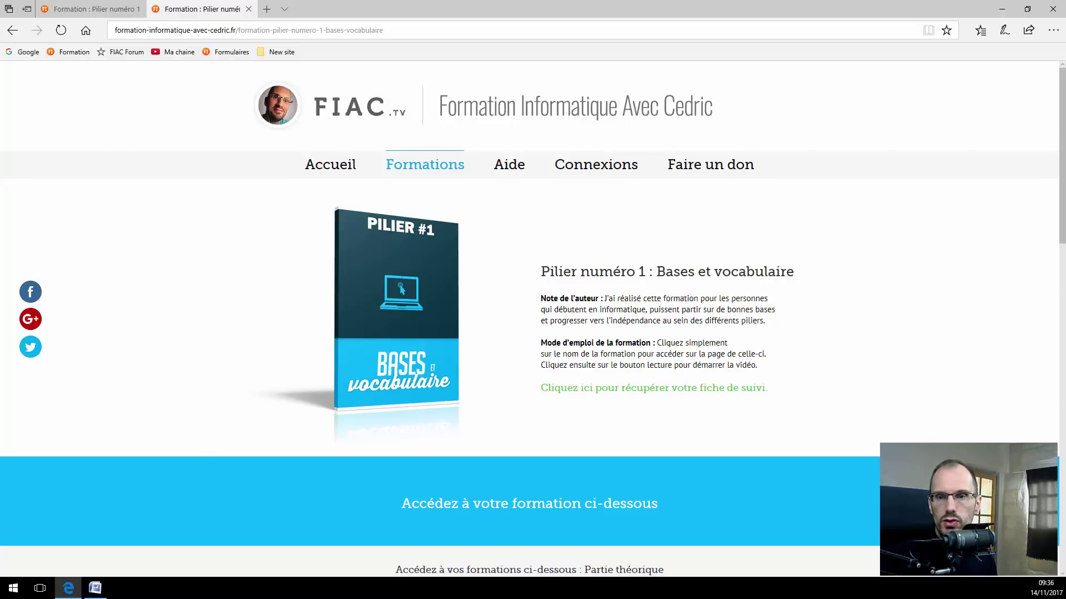
{"action": "left_click_drag", "start_coordinate": [541, 271], "coordinate": [768, 388]}
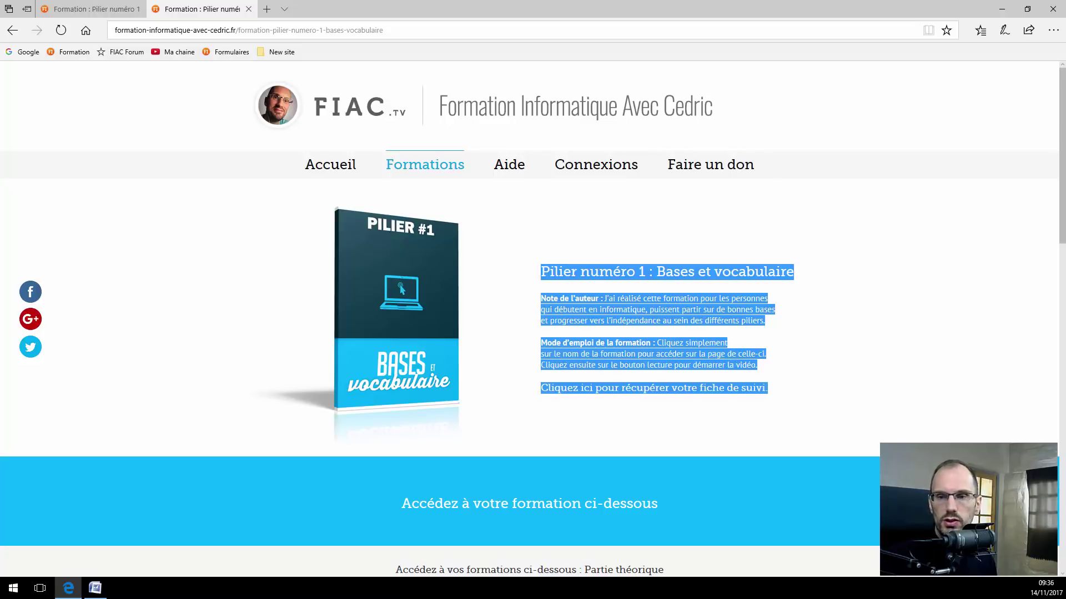
{"action": "right_click", "coordinate": [618, 307]}
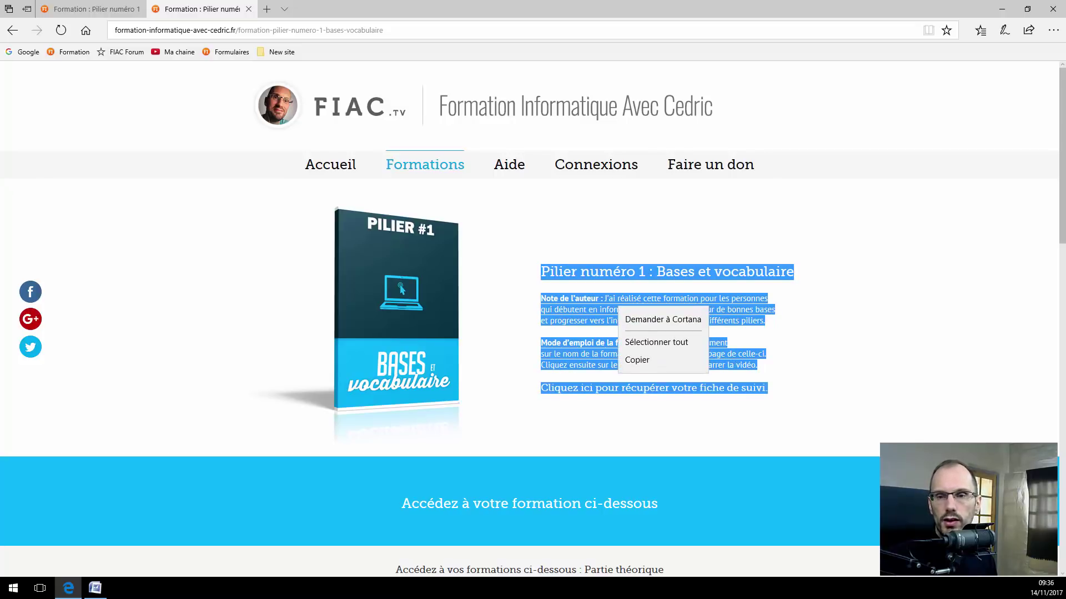
{"action": "left_click", "coordinate": [638, 359]}
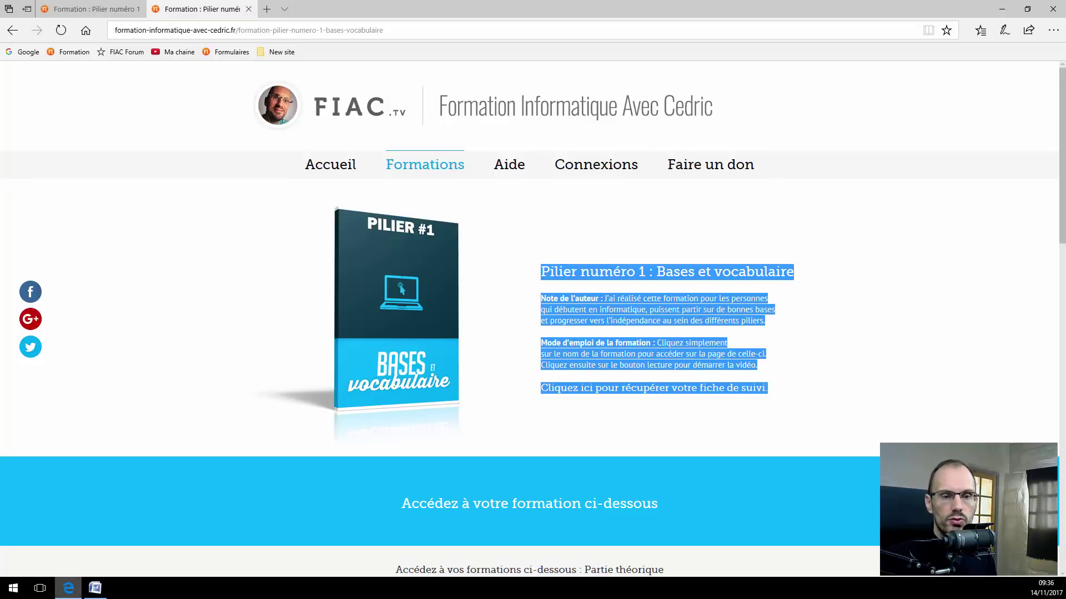
Switch to the Word document selection-texte.docx and paste the copied course description into the empty page
{"action": "left_click", "coordinate": [95, 588]}
{"action": "right_click", "coordinate": [207, 167]}
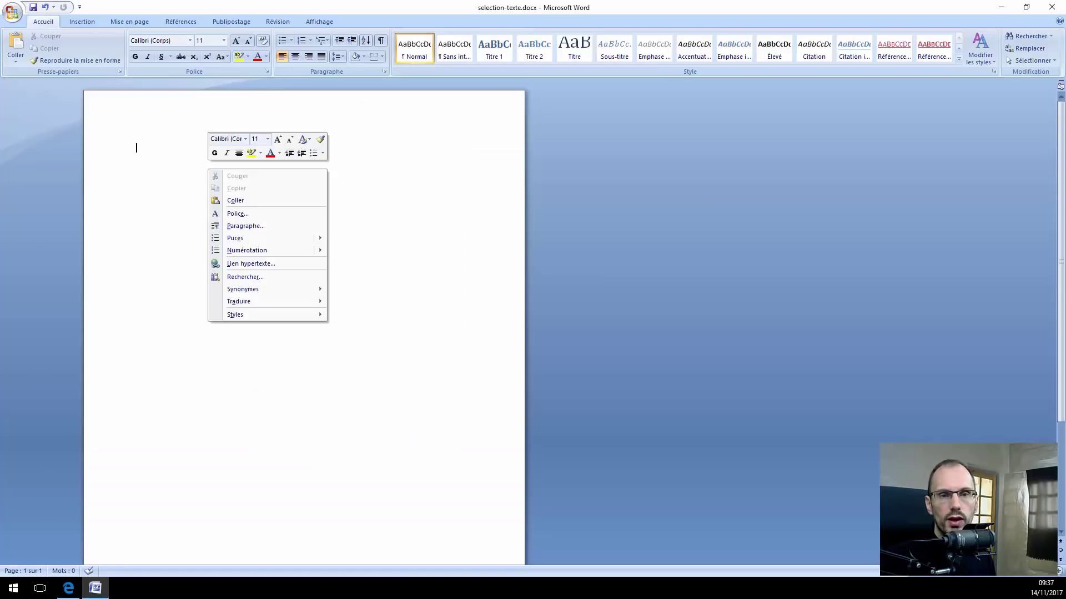
{"action": "left_click", "coordinate": [235, 200]}
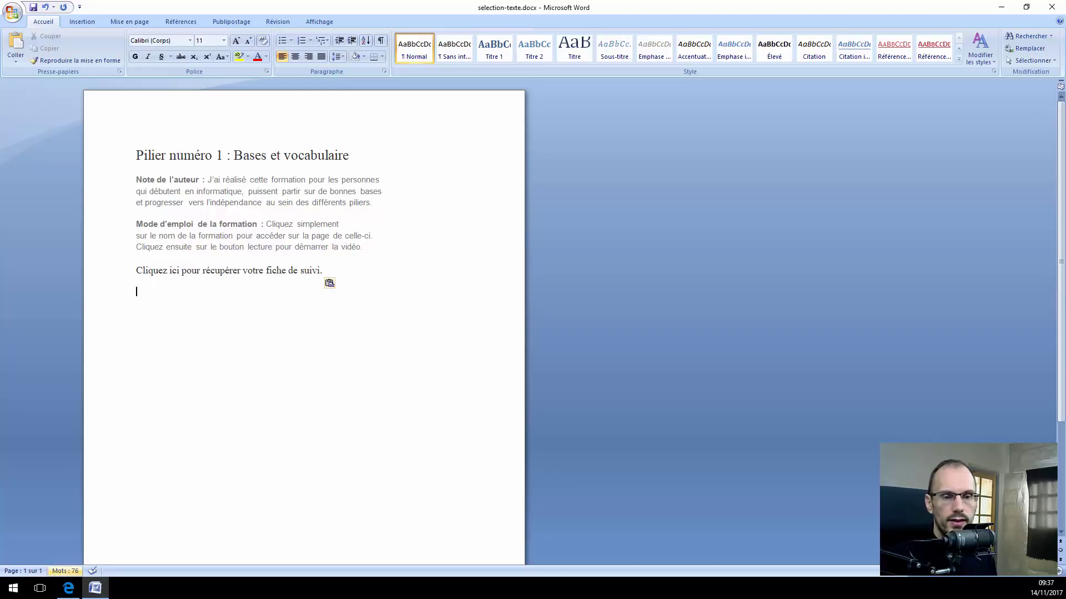
Compare the pasted description with the web page, convert it to text only, and delete the empty lines below its heading
{"action": "left_click", "coordinate": [68, 588]}
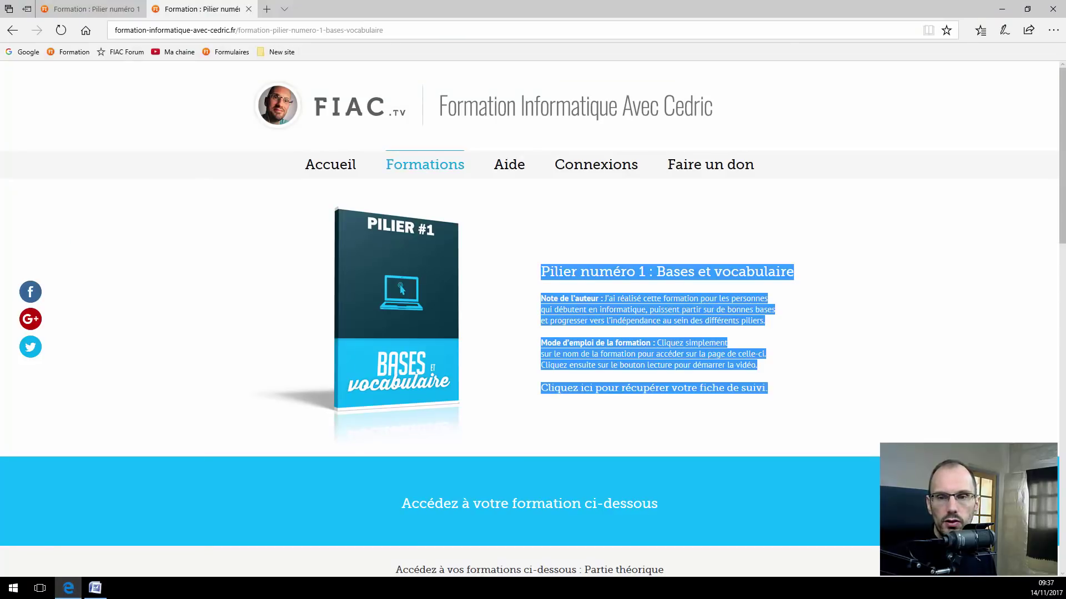
{"action": "left_click", "coordinate": [95, 587]}
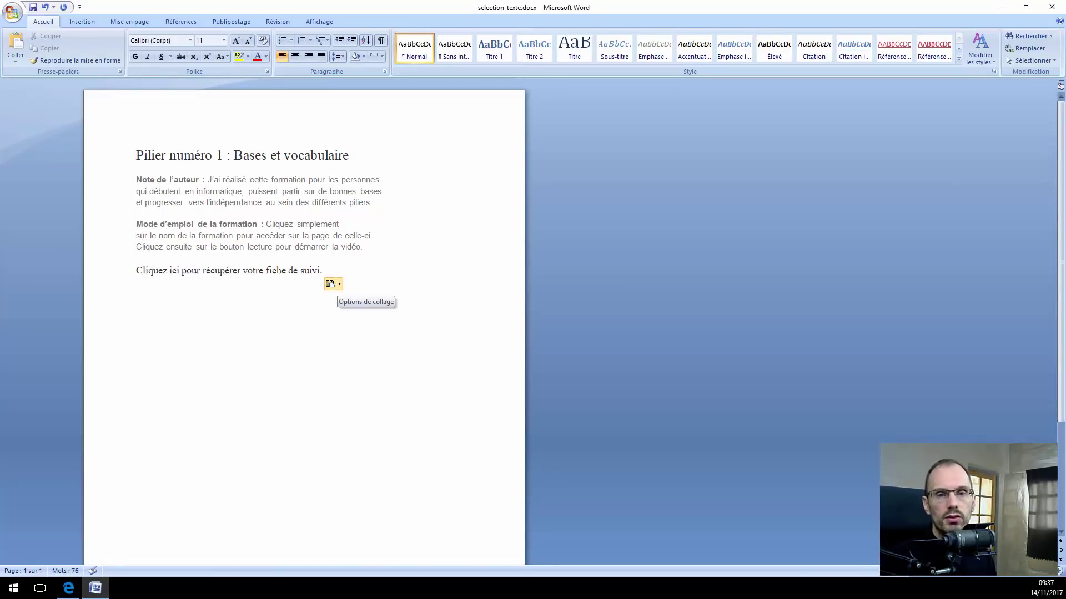
{"action": "left_click", "coordinate": [335, 284]}
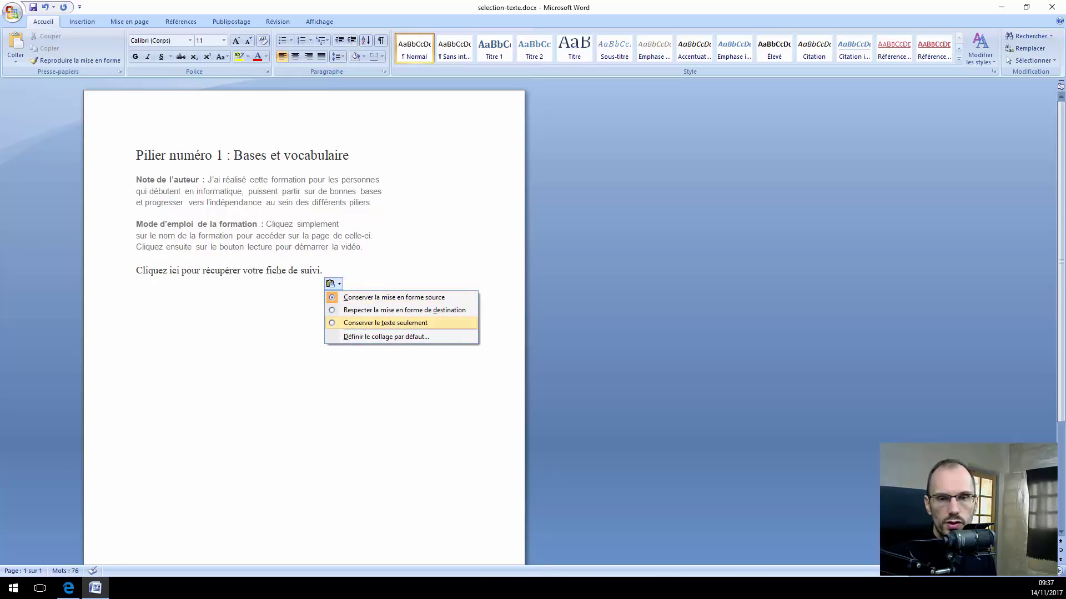
{"action": "key", "text": "Return"}
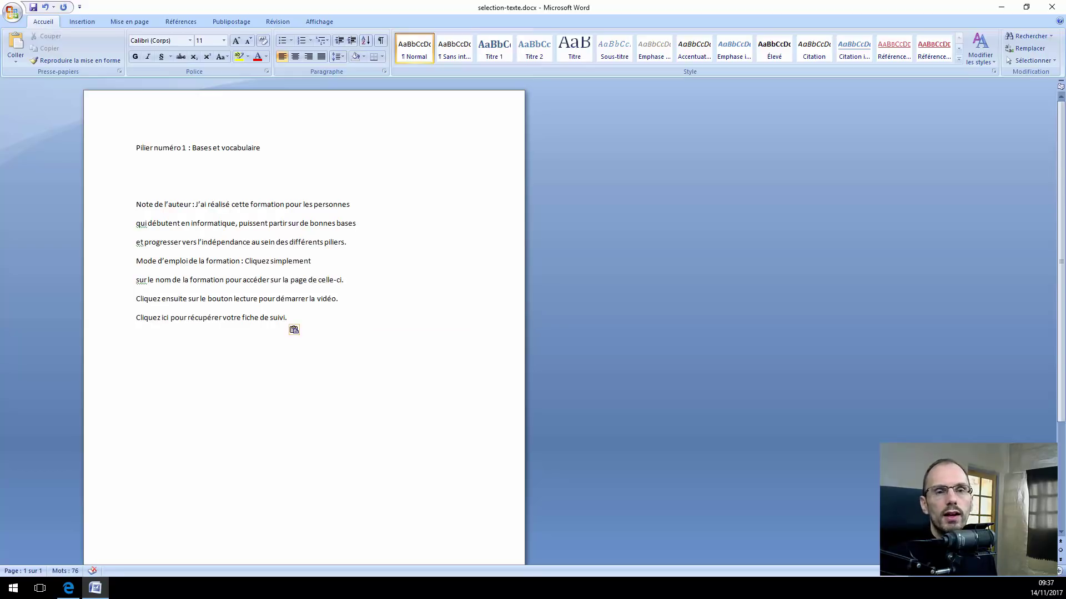
{"action": "key", "text": "BackSpace"}
{"action": "key", "text": "BackSpace"}
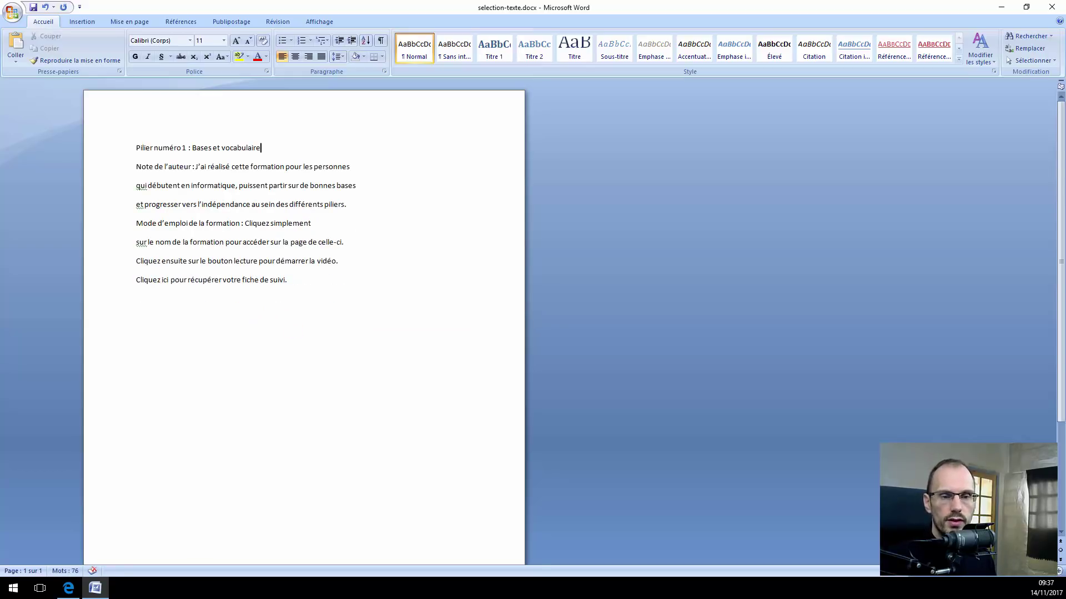
Return to the course page in Edge, clear the selection, and separately select the "Pilier numéro 1" heading and the "Note de l'auteur" paragraph
{"action": "left_click", "coordinate": [69, 588]}
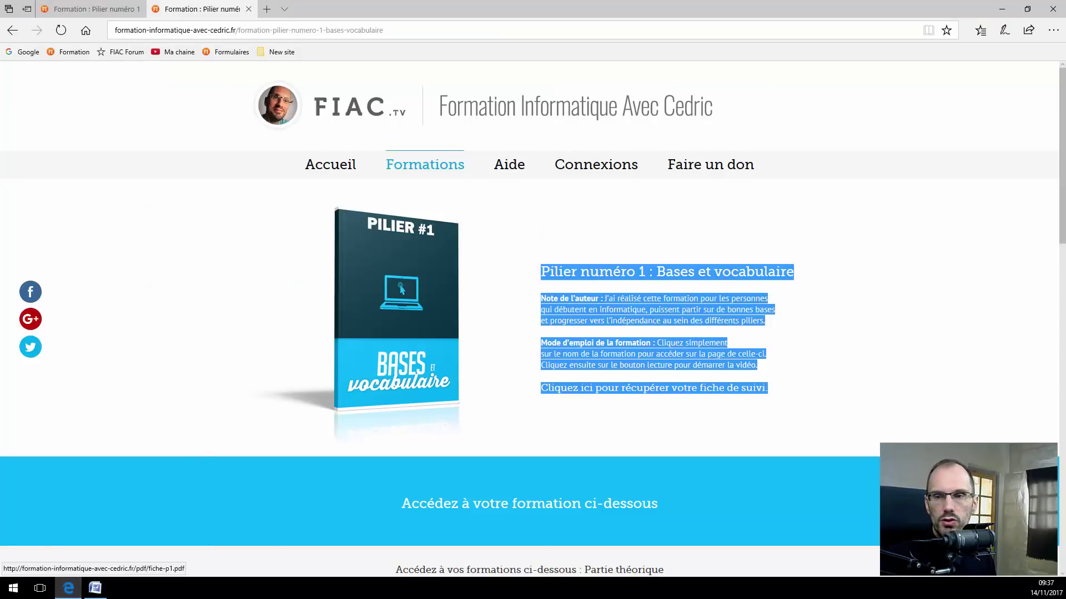
{"action": "left_click", "coordinate": [95, 587]}
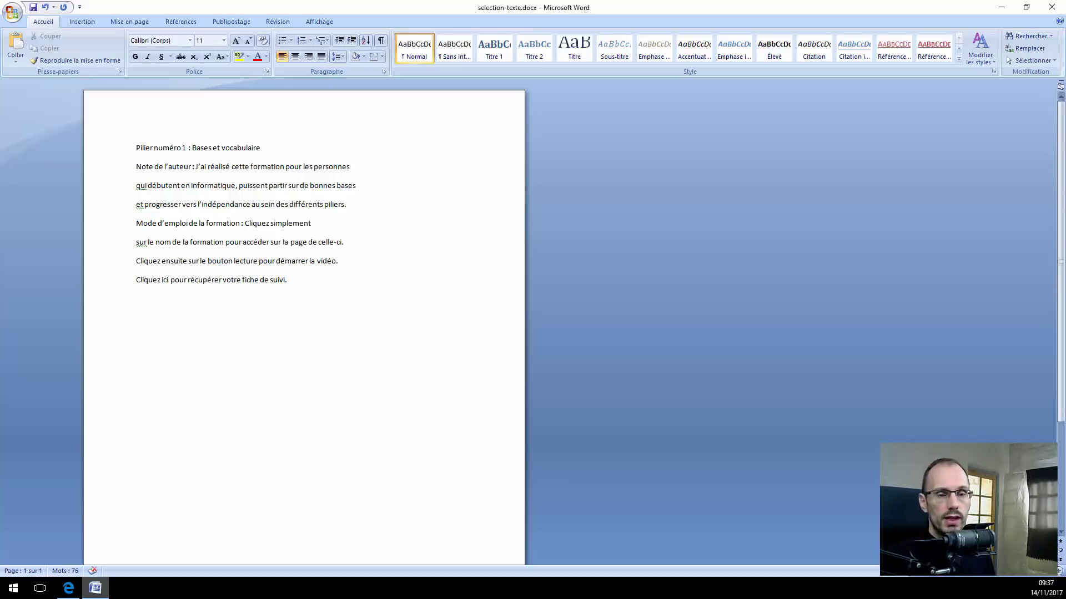
{"action": "left_click", "coordinate": [69, 588]}
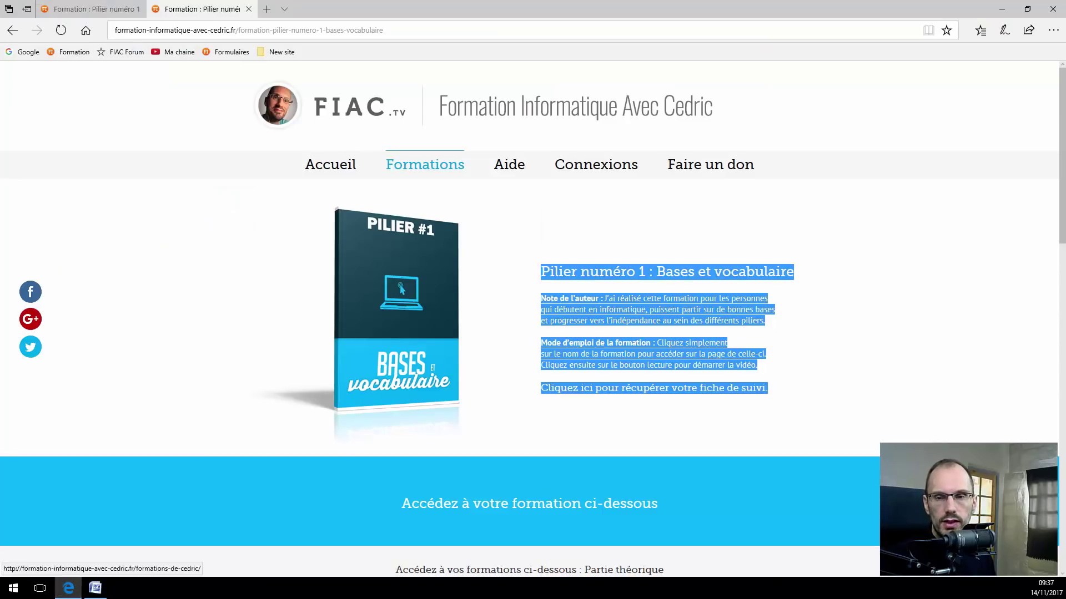
{"action": "left_click", "coordinate": [500, 222]}
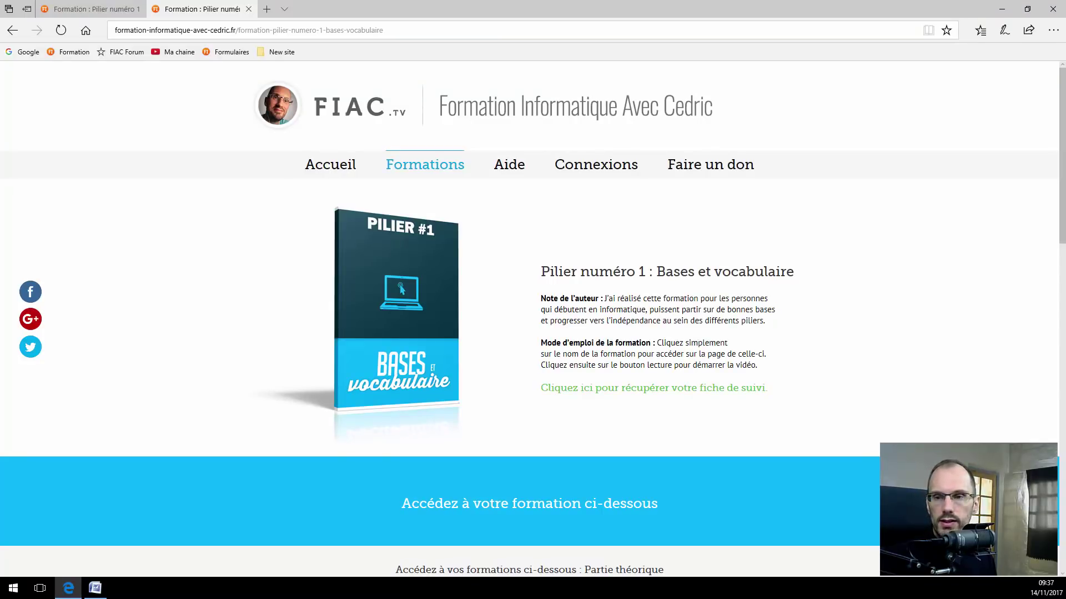
{"action": "left_click_drag", "start_coordinate": [765, 321], "coordinate": [663, 299]}
{"action": "left_click", "coordinate": [662, 299]}
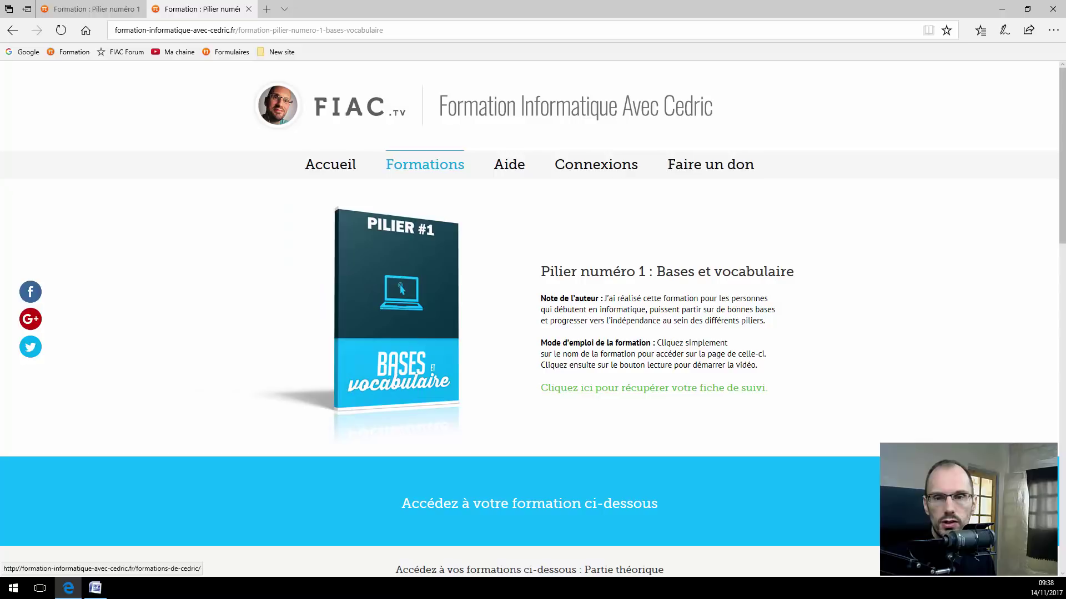
{"action": "left_click_drag", "start_coordinate": [540, 271], "coordinate": [794, 272]}
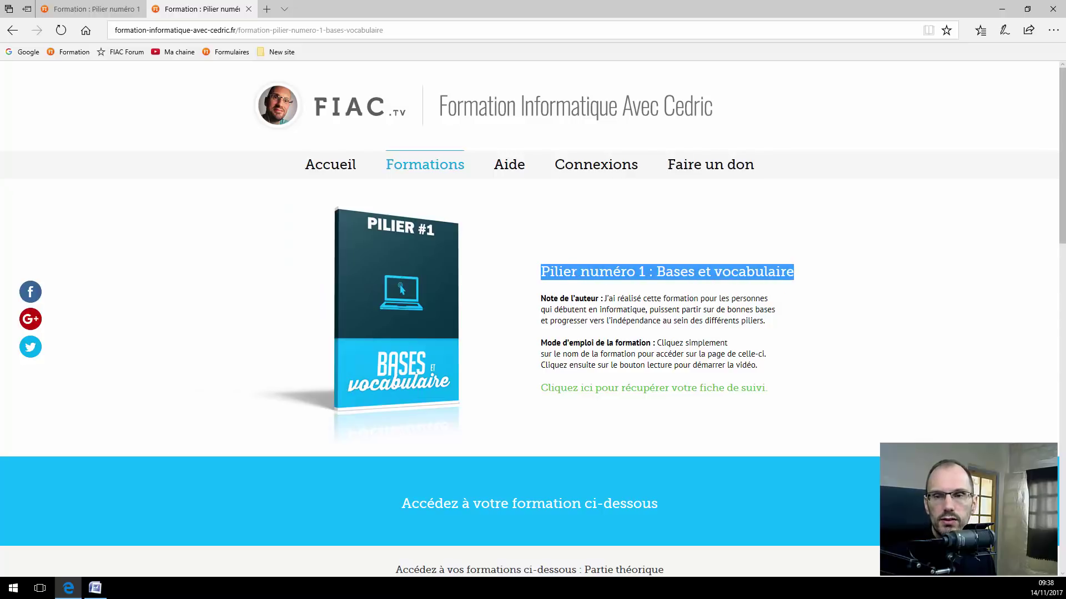
{"action": "left_click_drag", "start_coordinate": [541, 298], "coordinate": [764, 321]}
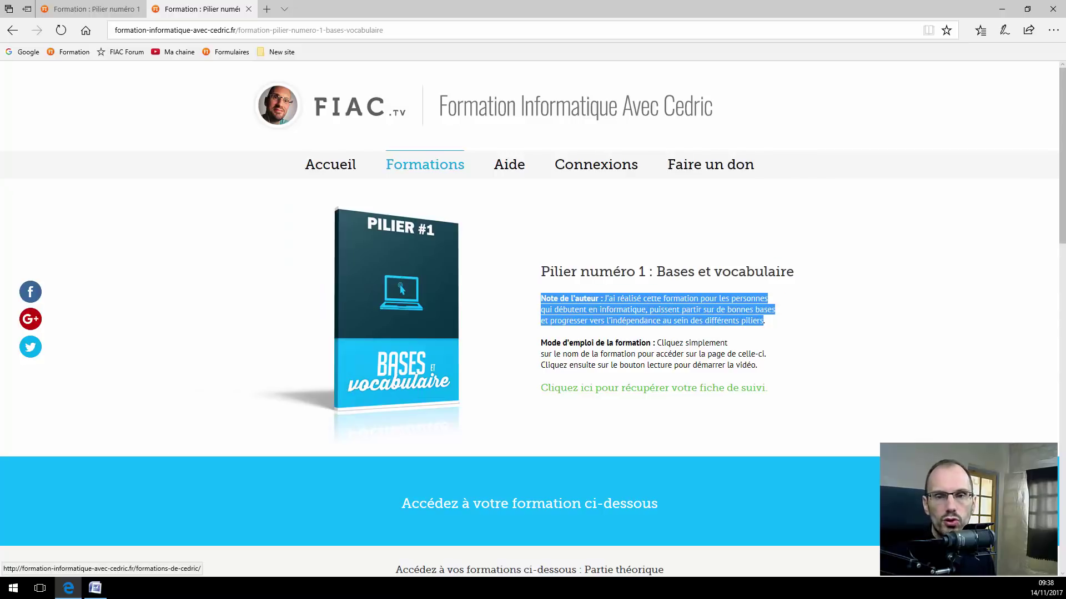
Copy the full numbered lesson list, from "Introduction à la formation et au pilier #1" through "Les vidéos outils pour allez plus loin"
{"action": "scroll", "coordinate": [533, 322], "scroll_direction": "down", "scroll_amount": 4}
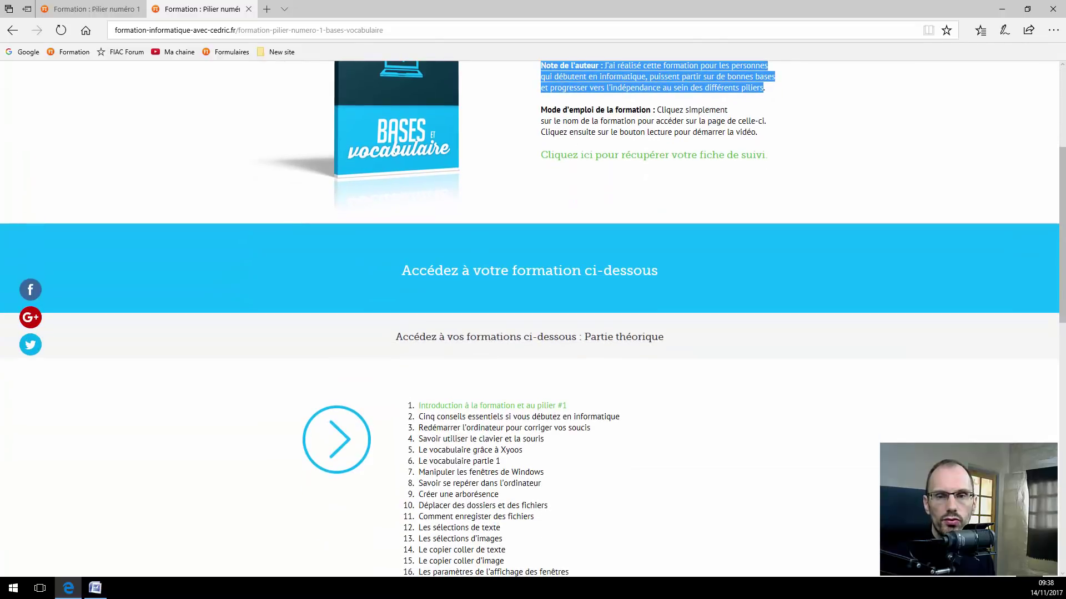
{"action": "scroll", "coordinate": [533, 322], "scroll_direction": "up", "scroll_amount": 4}
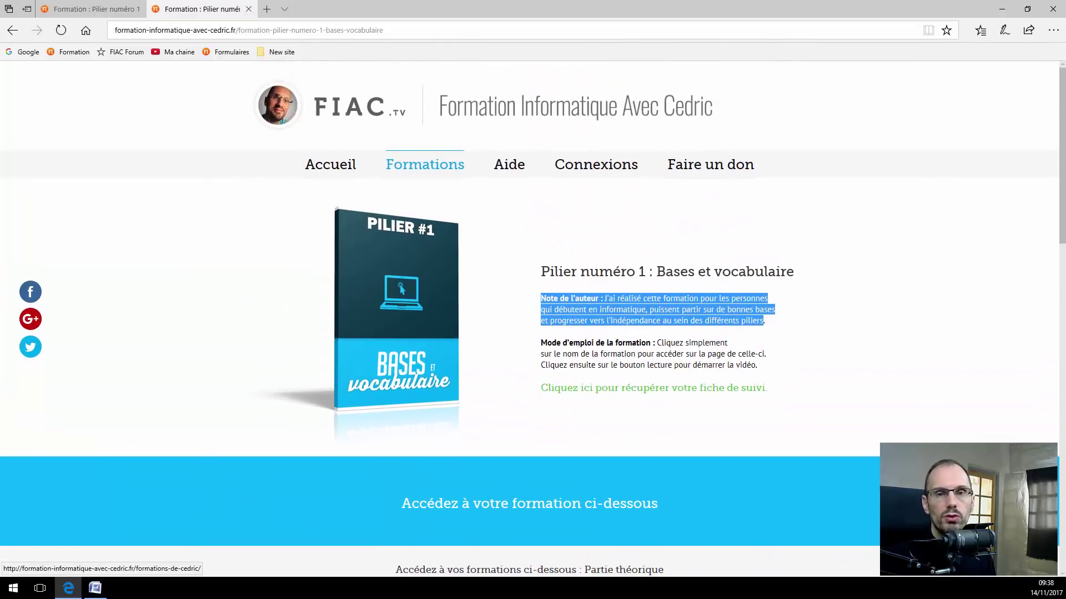
{"action": "scroll", "coordinate": [533, 322], "scroll_direction": "down", "scroll_amount": 8}
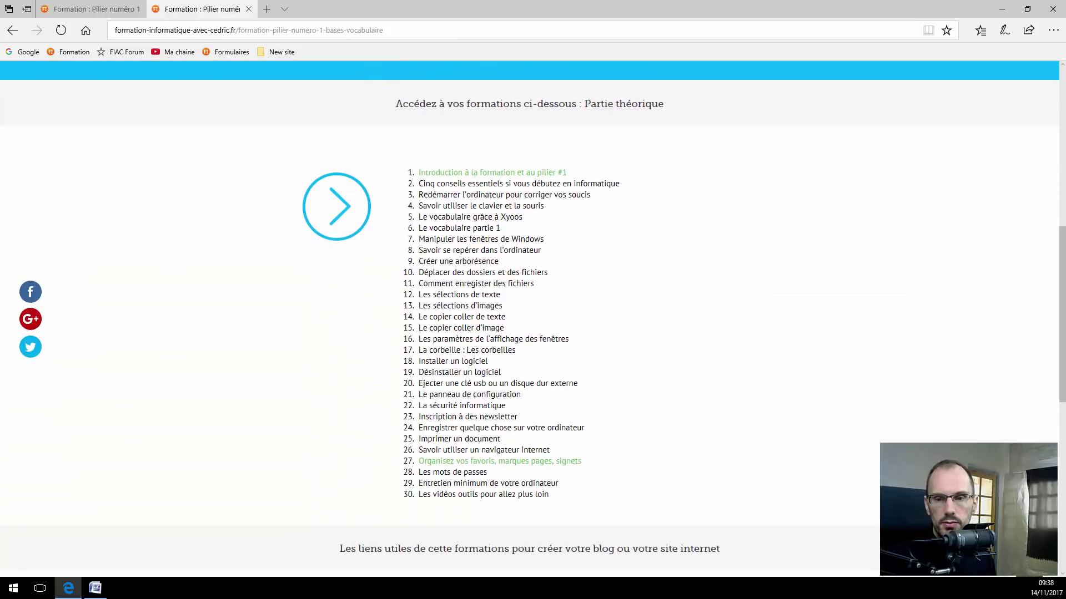
{"action": "left_click_drag", "start_coordinate": [550, 495], "coordinate": [419, 171]}
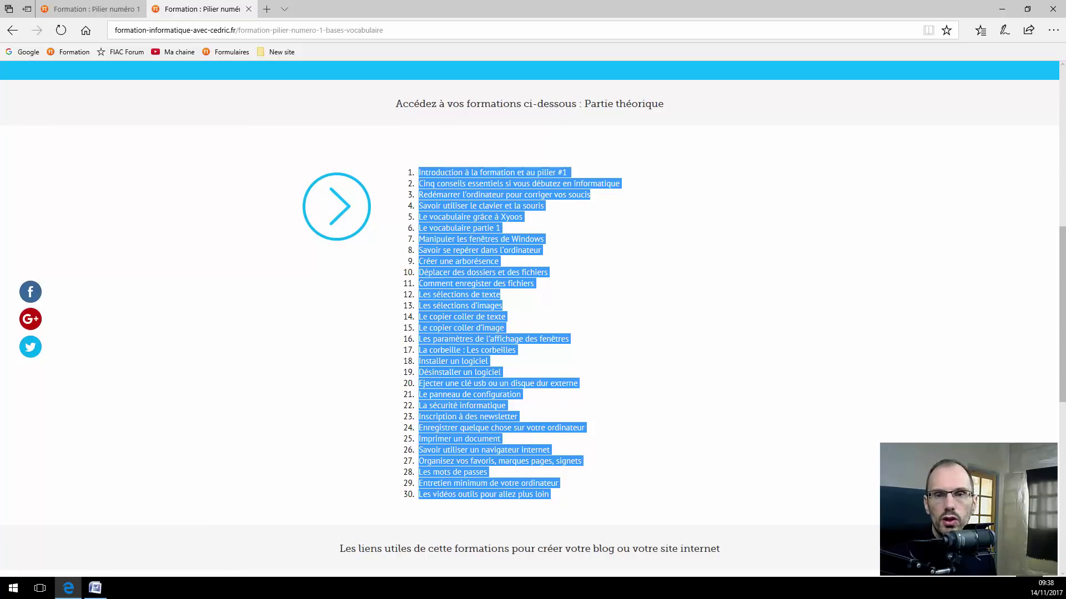
{"action": "right_click", "coordinate": [445, 201]}
{"action": "left_click", "coordinate": [464, 254]}
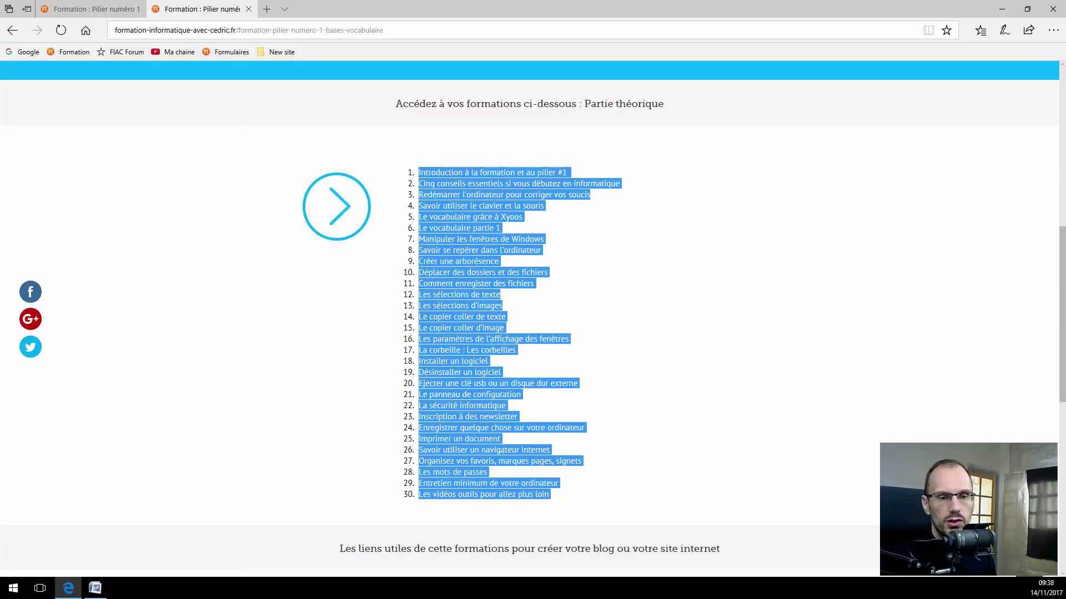
Switch to Word and paste the copied lesson list below the course description, keeping the text only
{"action": "left_click", "coordinate": [95, 588]}
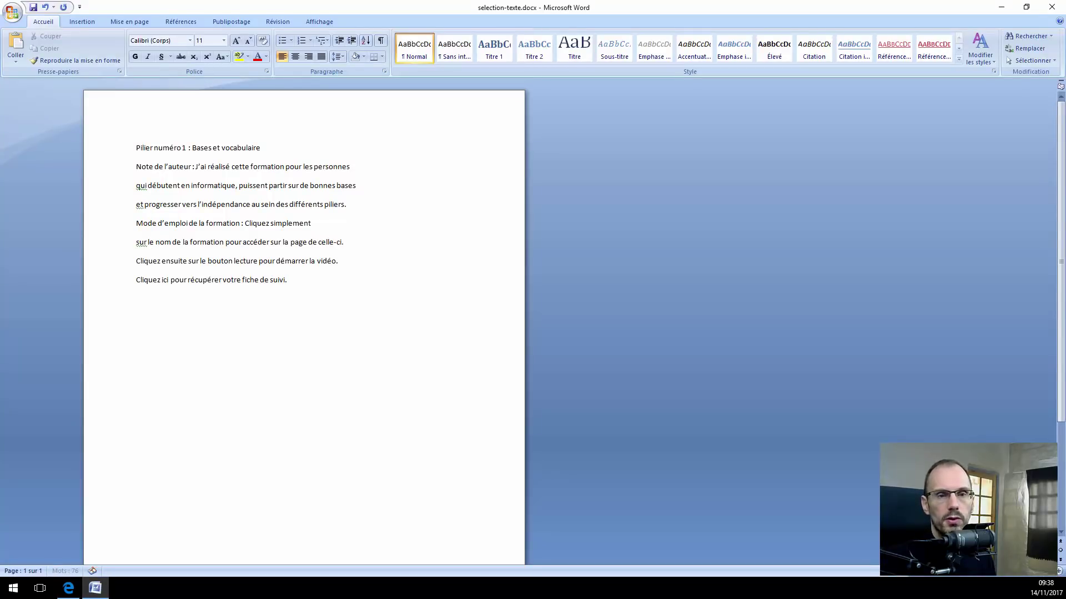
{"action": "right_click", "coordinate": [159, 321]}
{"action": "left_click", "coordinate": [186, 353]}
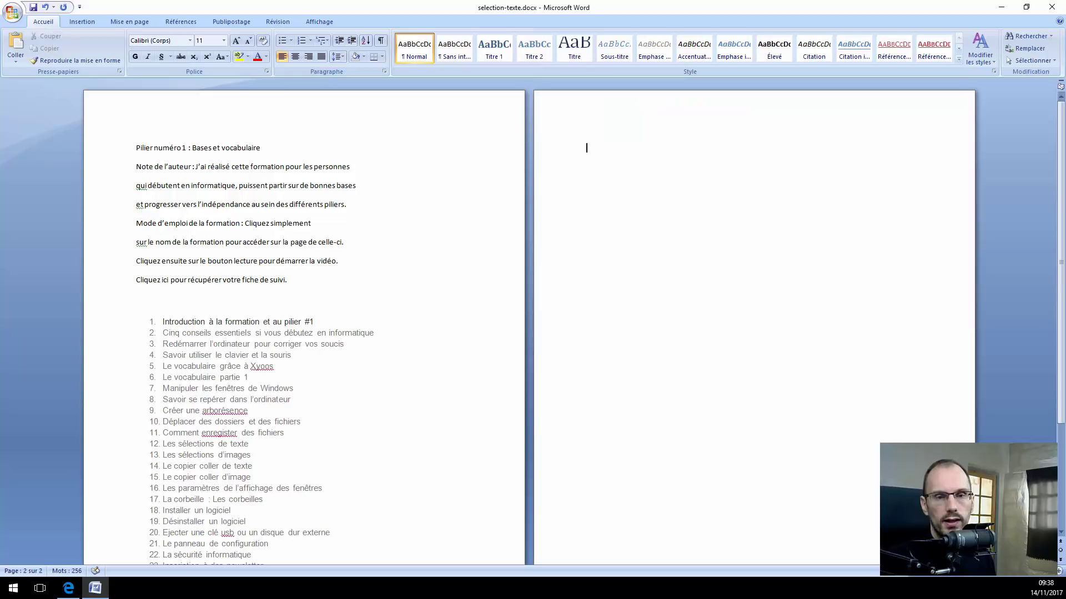
{"action": "scroll", "coordinate": [167, 278], "scroll_direction": "down", "scroll_amount": 2}
{"action": "scroll", "coordinate": [305, 322], "scroll_direction": "down", "scroll_amount": 3}
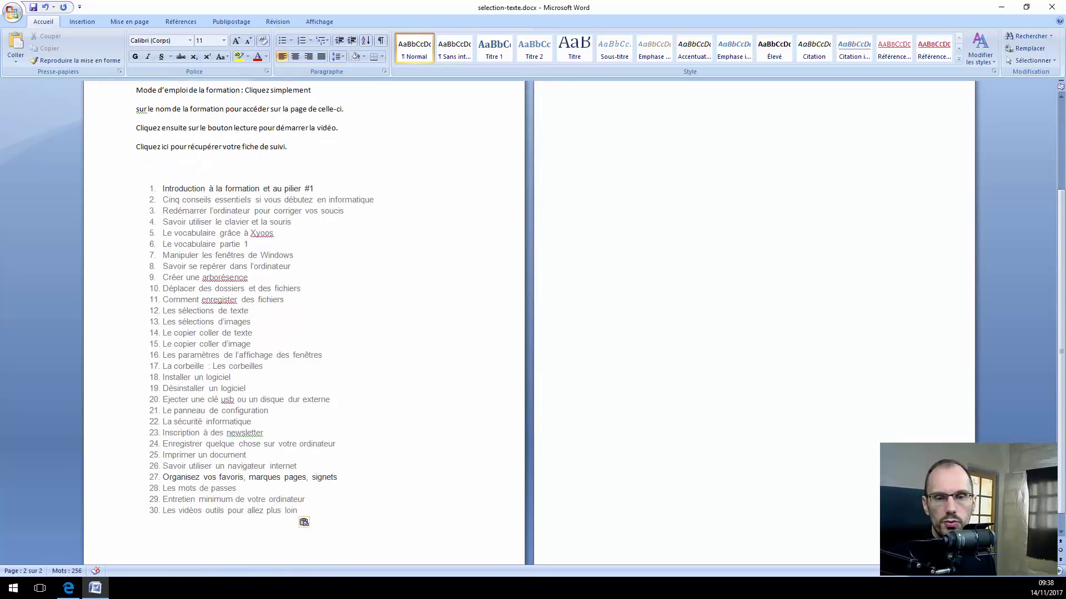
{"action": "left_click", "coordinate": [304, 523]}
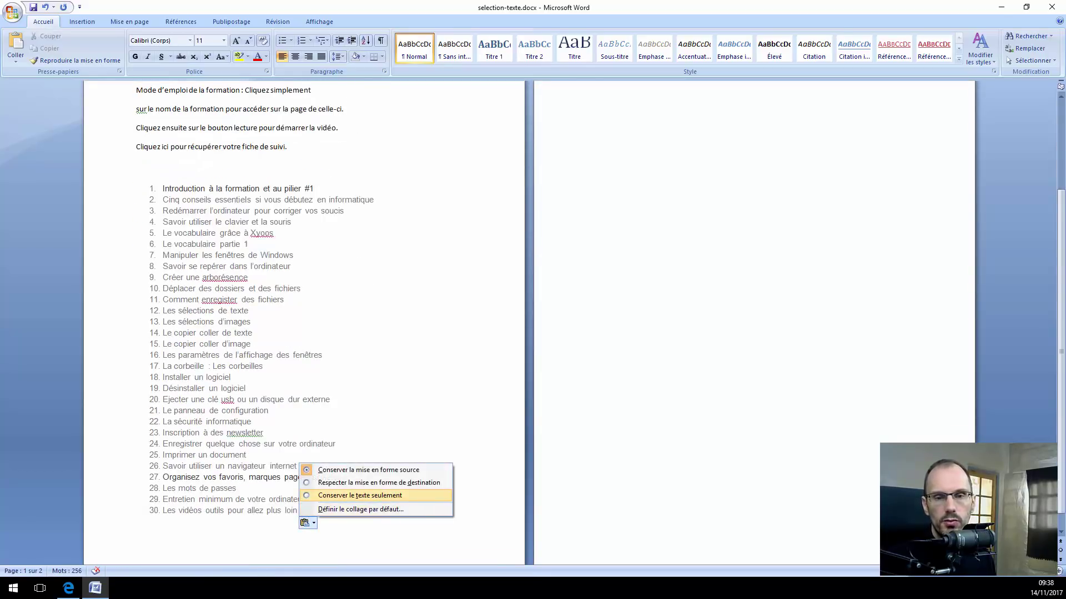
{"action": "left_click", "coordinate": [359, 495]}
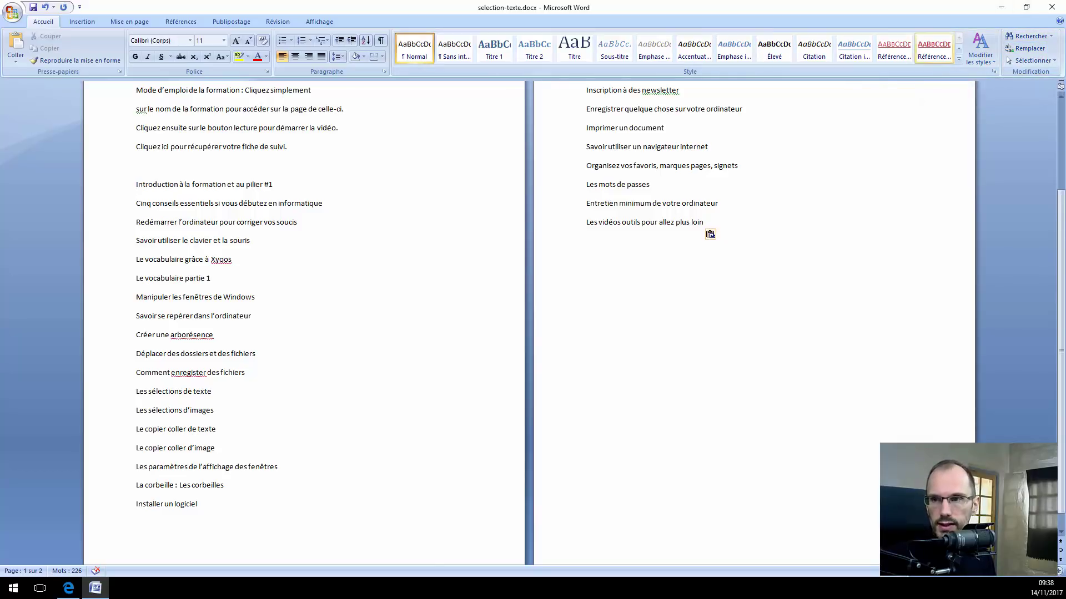
Minimise Word and, on the course page, try selecting part of lessons 4 to 8 and the "L'objectif des 4 piliers" paragraph
{"action": "left_click", "coordinate": [1001, 7]}
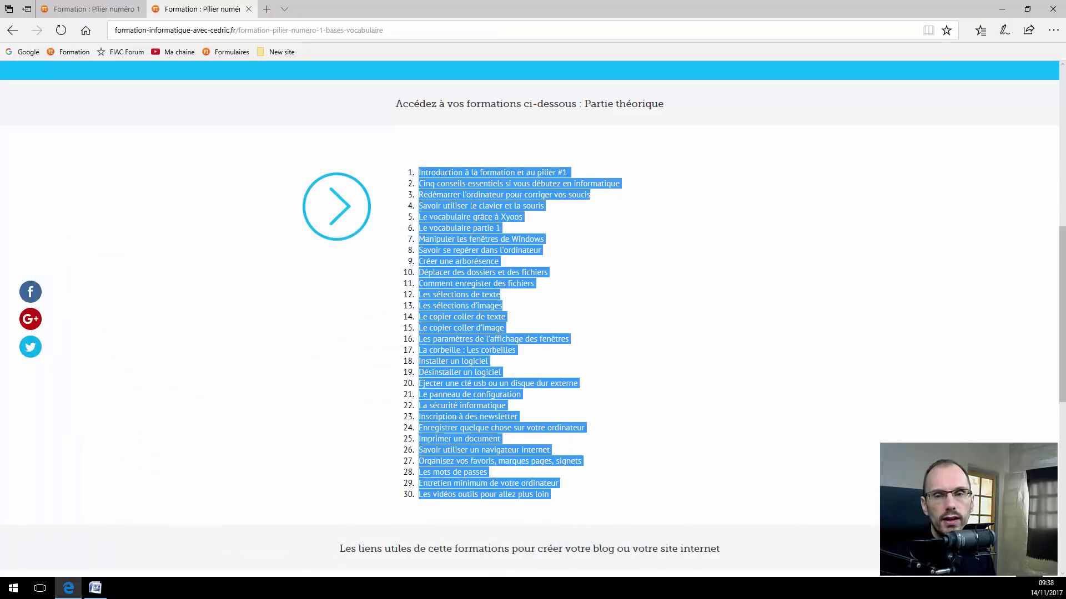
{"action": "scroll", "coordinate": [529, 319], "scroll_direction": "up", "scroll_amount": 8}
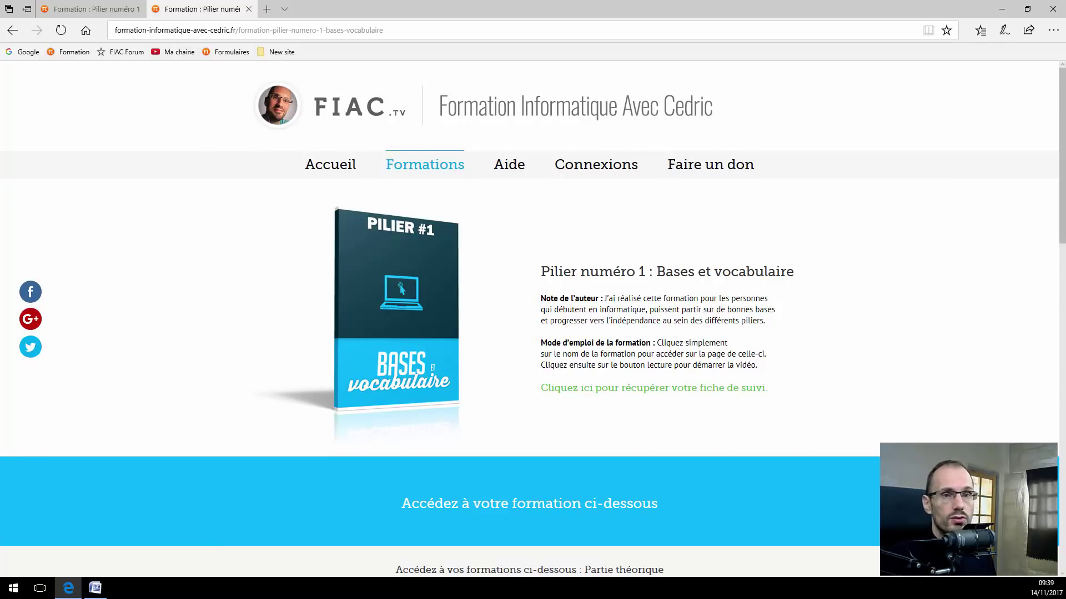
{"action": "scroll", "coordinate": [530, 320], "scroll_direction": "down", "scroll_amount": 7}
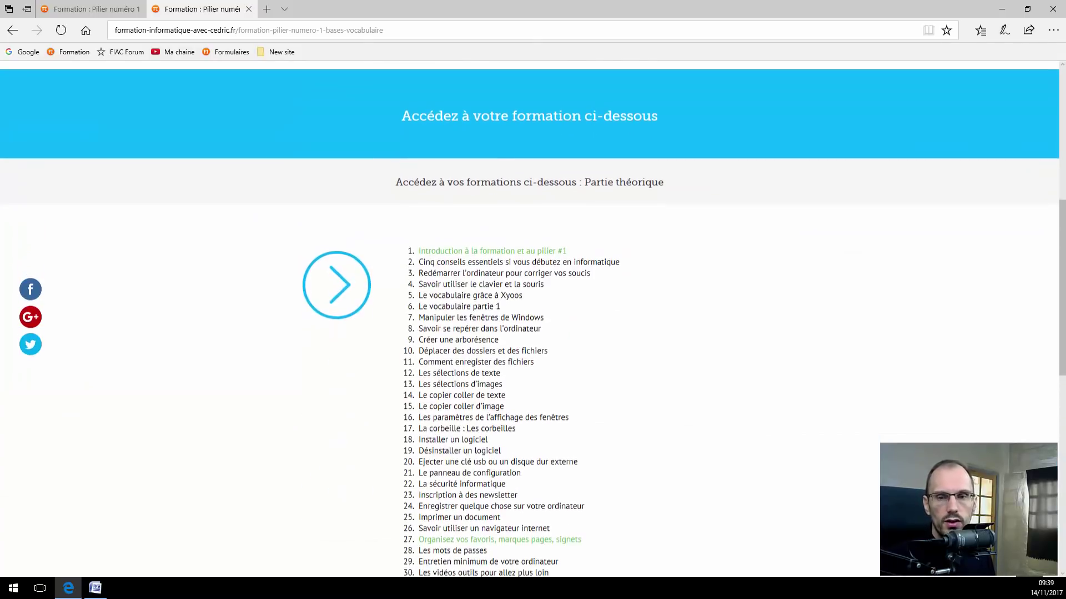
{"action": "left_click_drag", "start_coordinate": [542, 328], "coordinate": [444, 283]}
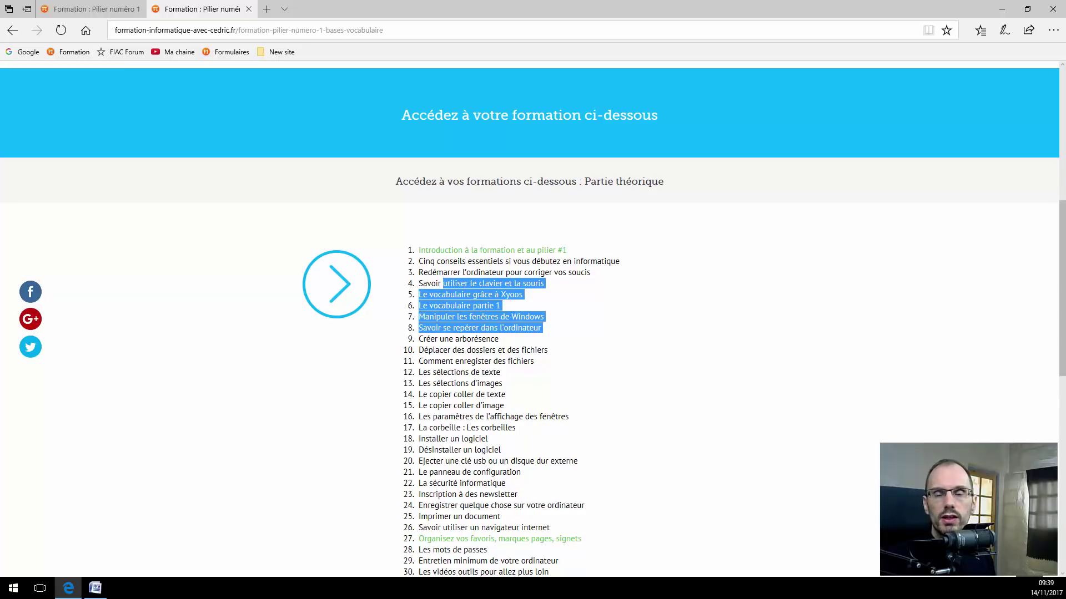
{"action": "scroll", "coordinate": [444, 283], "scroll_direction": "down", "scroll_amount": 7}
{"action": "scroll", "coordinate": [555, 278], "scroll_direction": "down", "scroll_amount": 3}
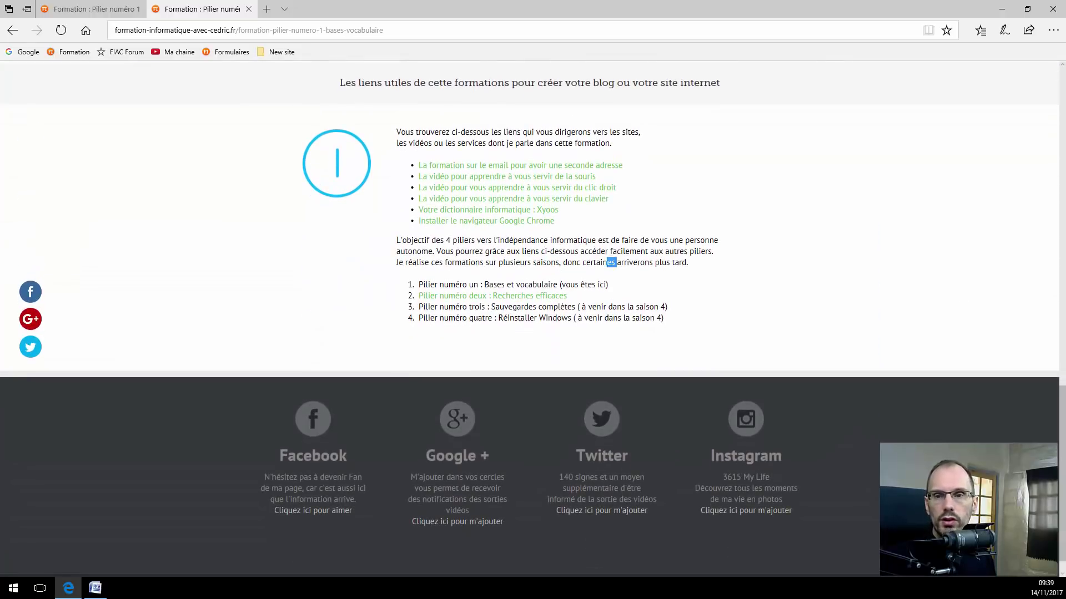
{"action": "left_click_drag", "start_coordinate": [689, 263], "coordinate": [398, 240]}
{"action": "left_click", "coordinate": [397, 240]}
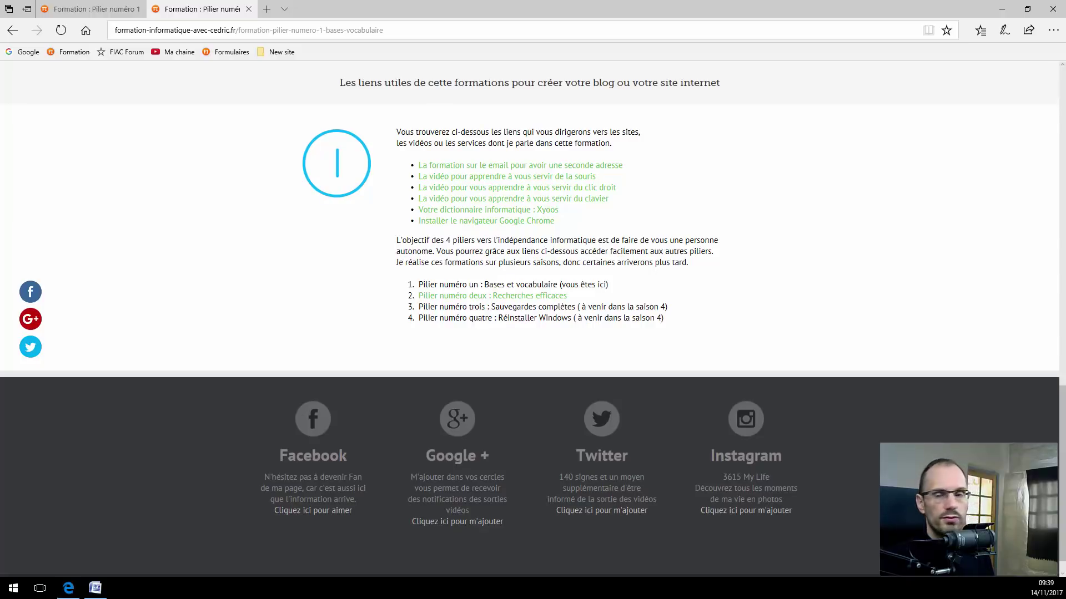
Open FP-Mini-photos-v2.pdf in Adobe Acrobat Reader, fit the whole page in the window, and hide the tools pane
{"action": "scroll", "coordinate": [444, 322], "scroll_direction": "down", "scroll_amount": 6}
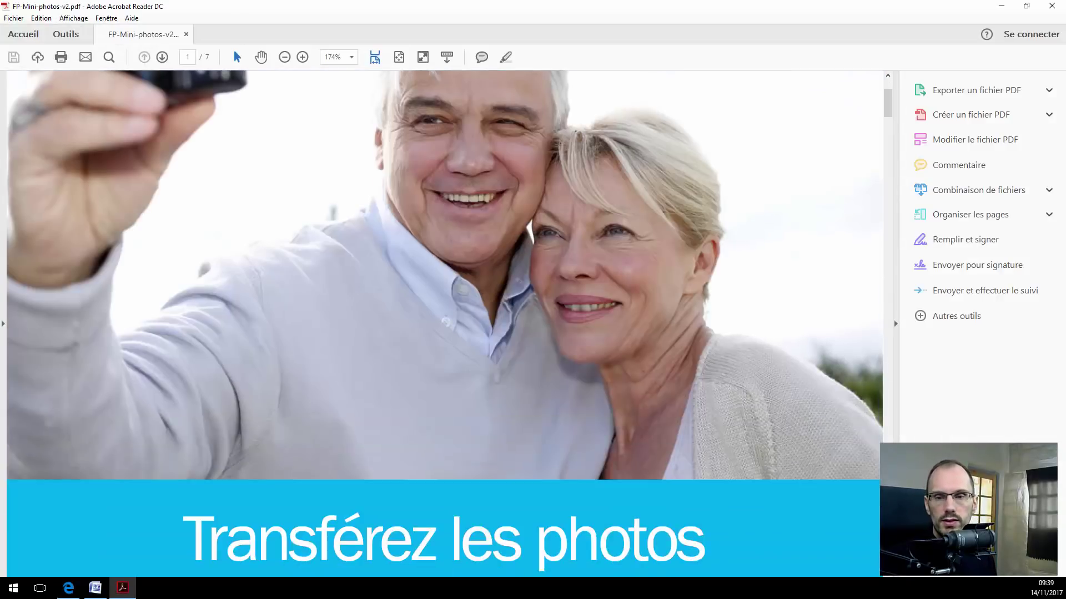
{"action": "key", "text": "ctrl+0"}
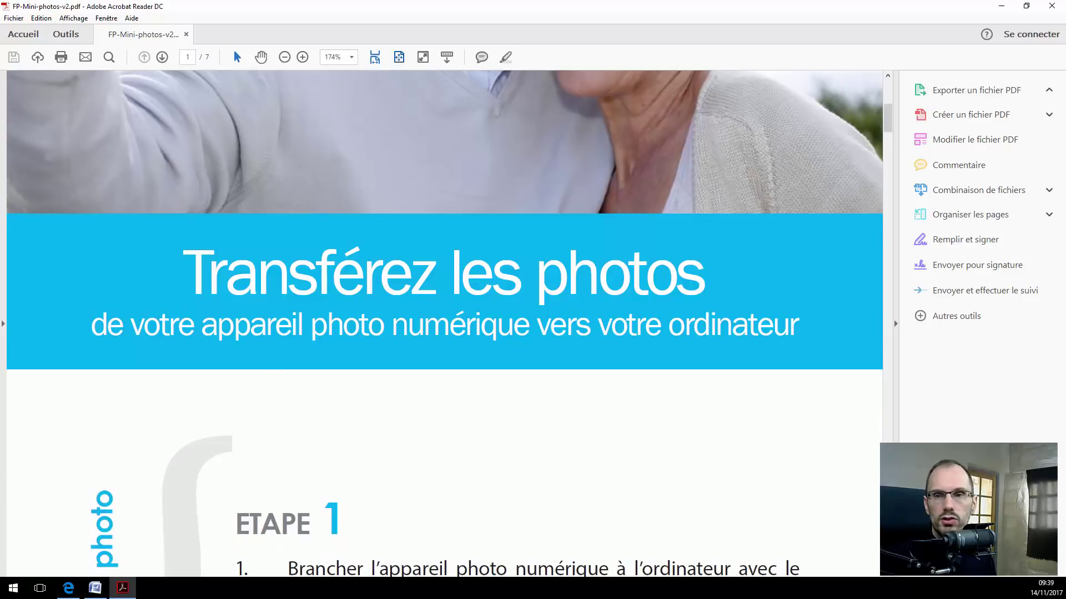
{"action": "key", "text": "shift+F4"}
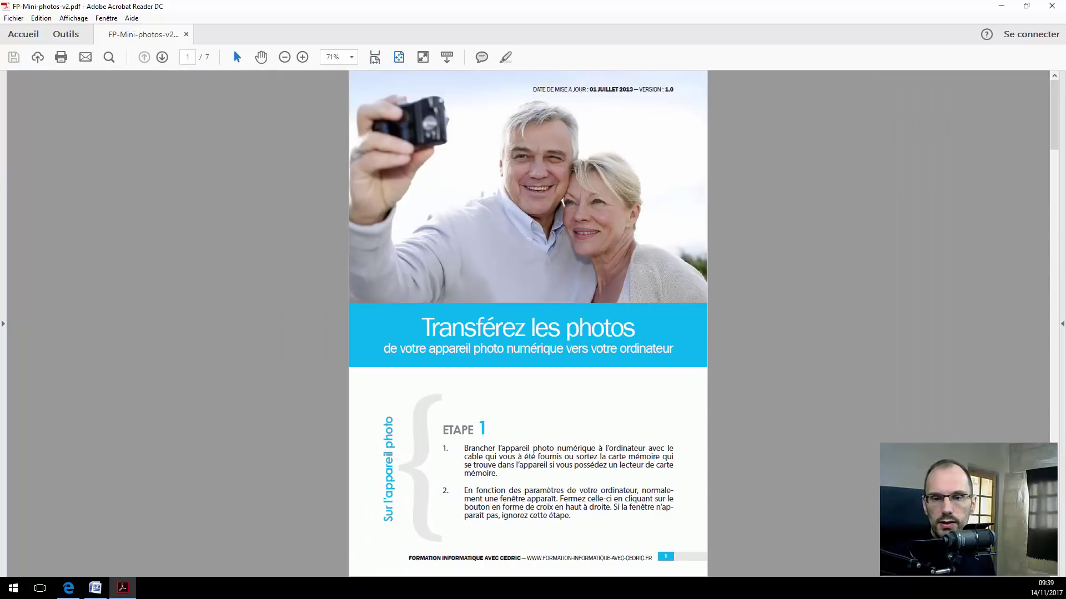
Copy the first instruction under ETAPE 1, from "Brancher l'appareil photo numérique" through "lecteur de carte mémoire."
{"action": "left_click_drag", "start_coordinate": [497, 473], "coordinate": [463, 448]}
{"action": "right_click", "coordinate": [471, 461]}
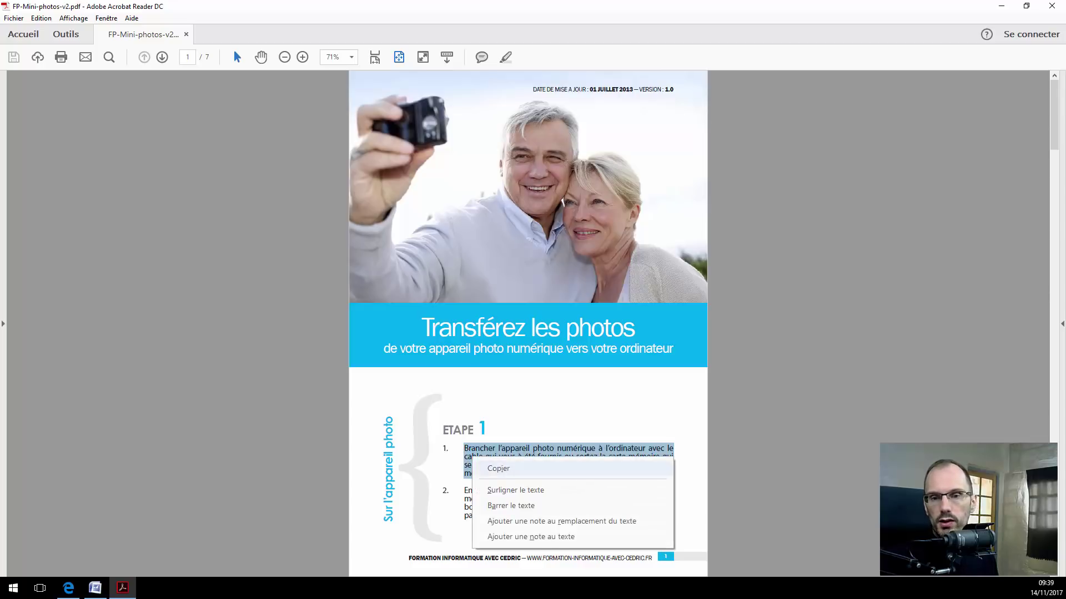
{"action": "left_click", "coordinate": [496, 469]}
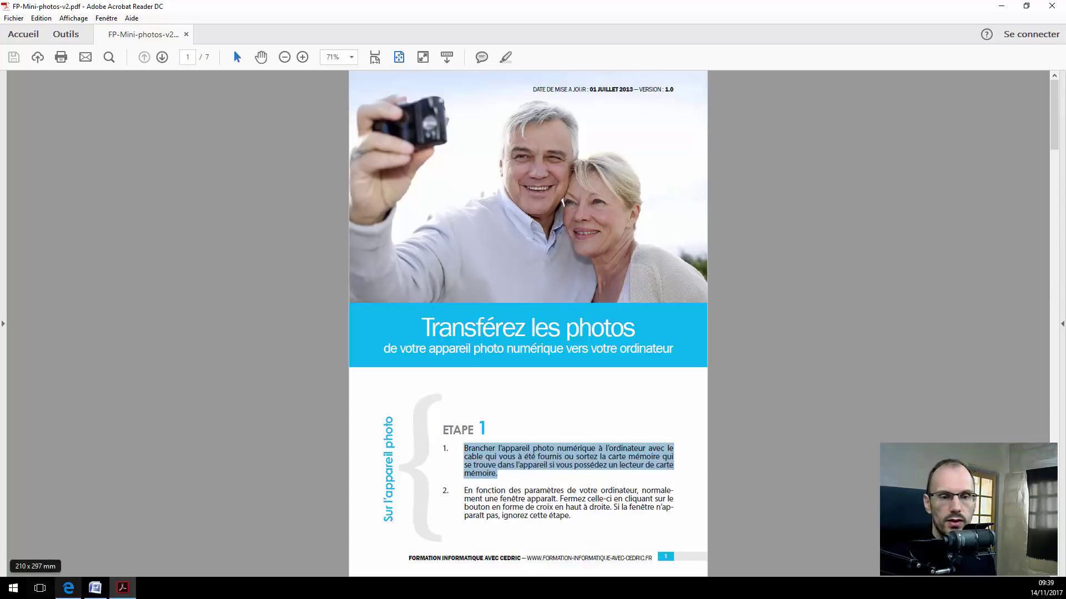
Switch to Word and paste the copied PDF instruction below "Les vidéos outils pour allez plus loin", keeping the text only
{"action": "left_click", "coordinate": [95, 589]}
{"action": "left_click", "coordinate": [605, 264]}
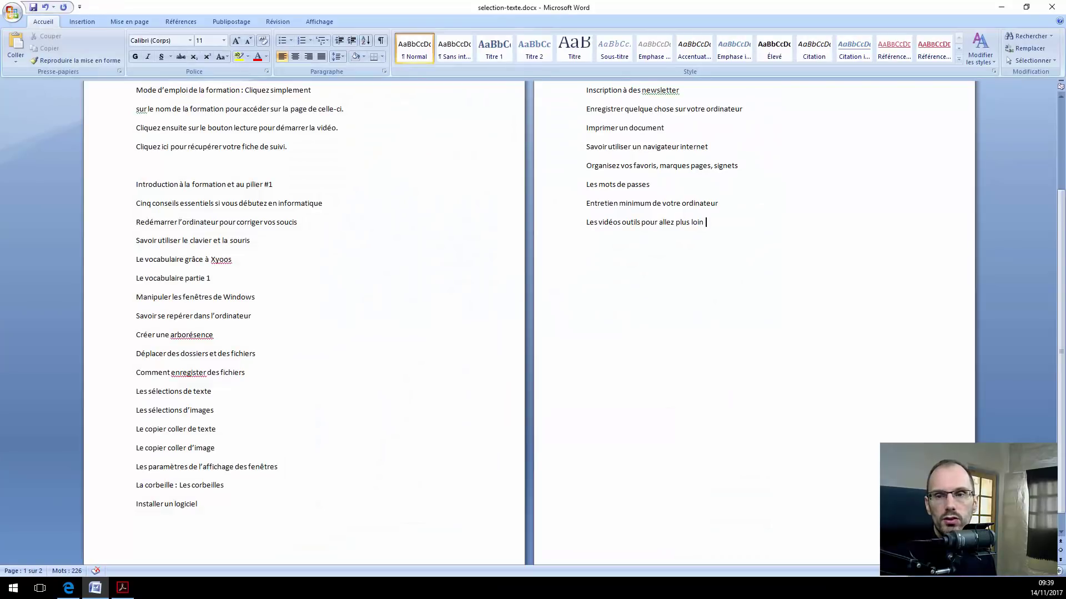
{"action": "right_click", "coordinate": [605, 265]}
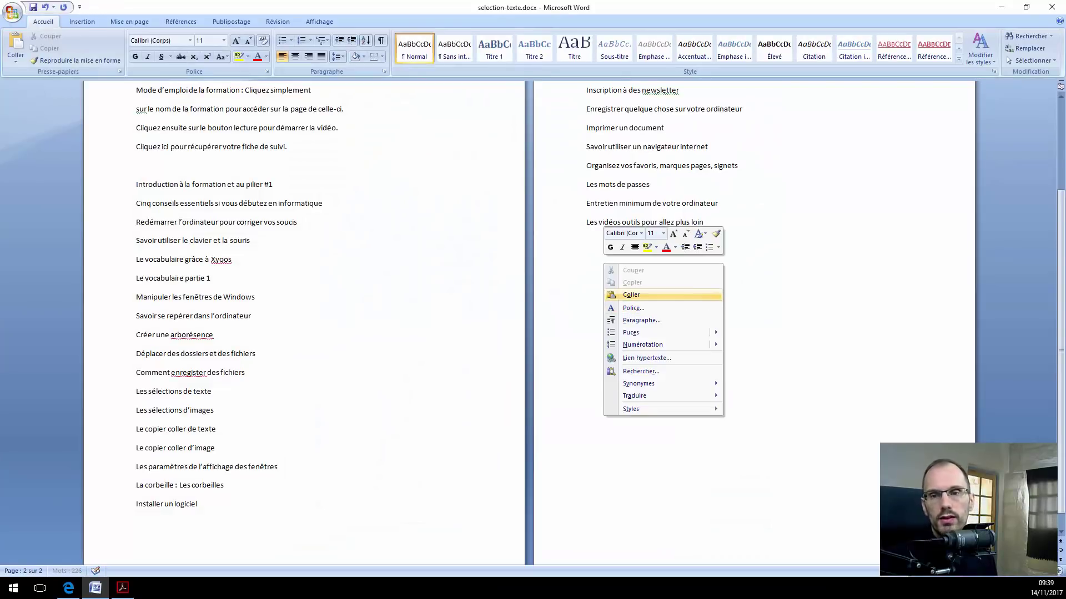
{"action": "left_click", "coordinate": [631, 295]}
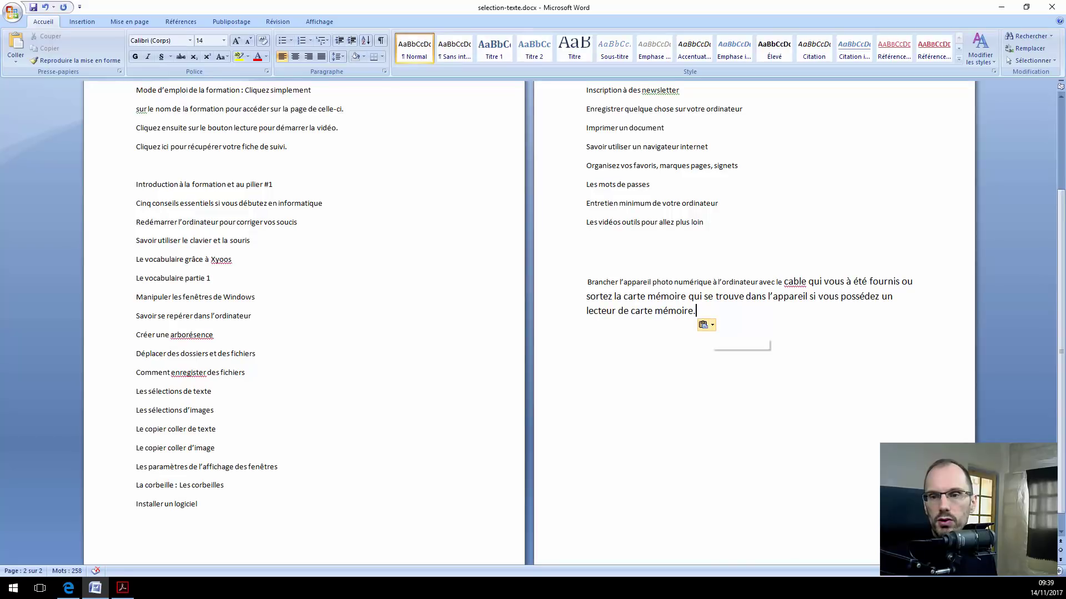
{"action": "left_click", "coordinate": [705, 324]}
{"action": "left_click", "coordinate": [738, 365]}
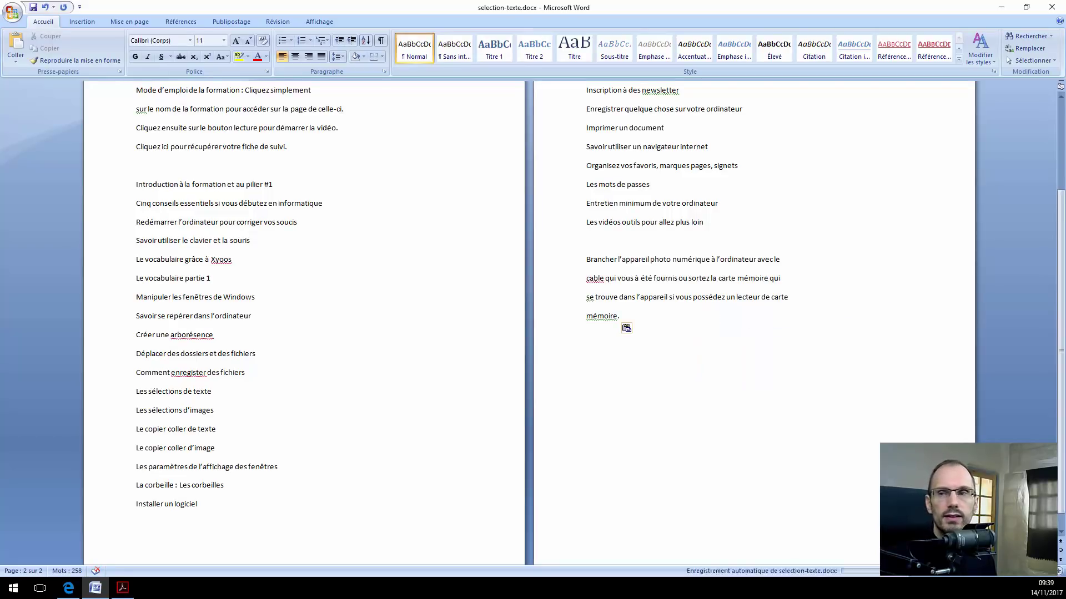
Close selection-texte.docx without saving, and close Acrobat Reader after reselecting the first instruction under ETAPE 1
{"action": "left_click", "coordinate": [1052, 7]}
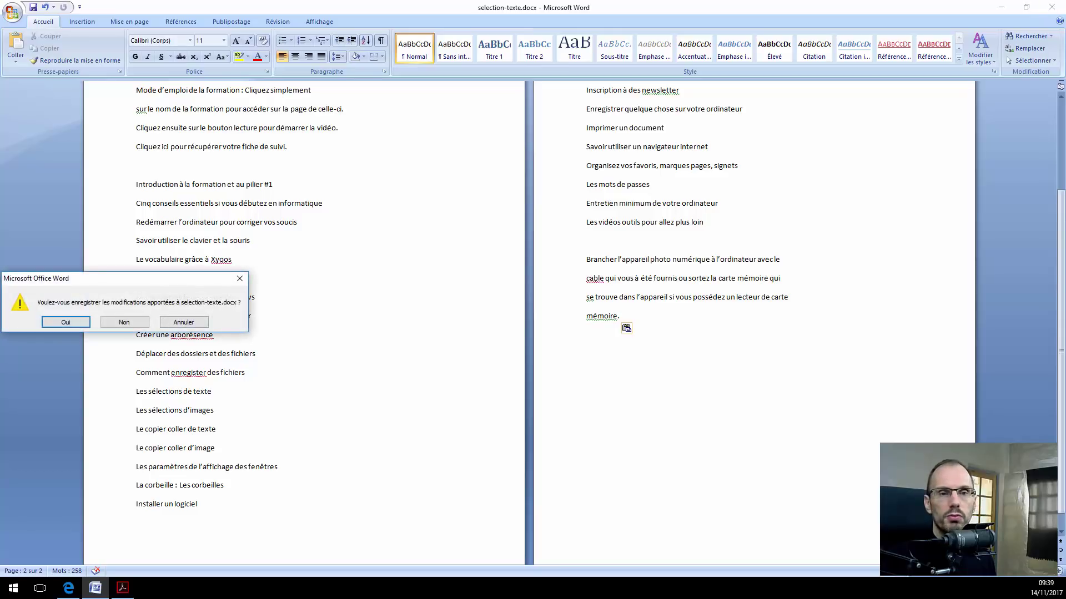
{"action": "left_click", "coordinate": [123, 322]}
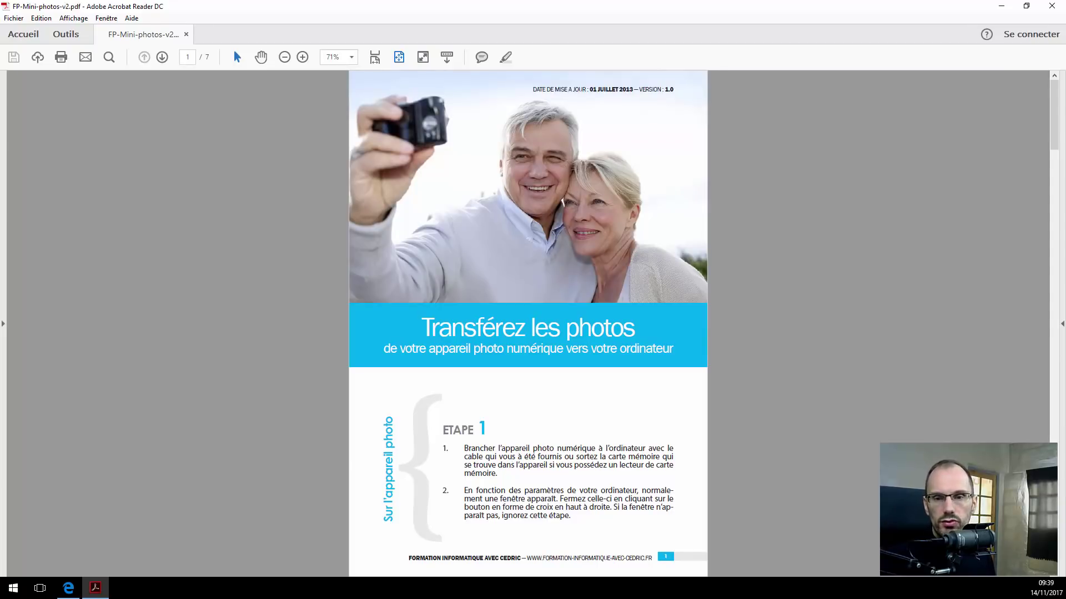
{"action": "left_click_drag", "start_coordinate": [465, 449], "coordinate": [498, 474]}
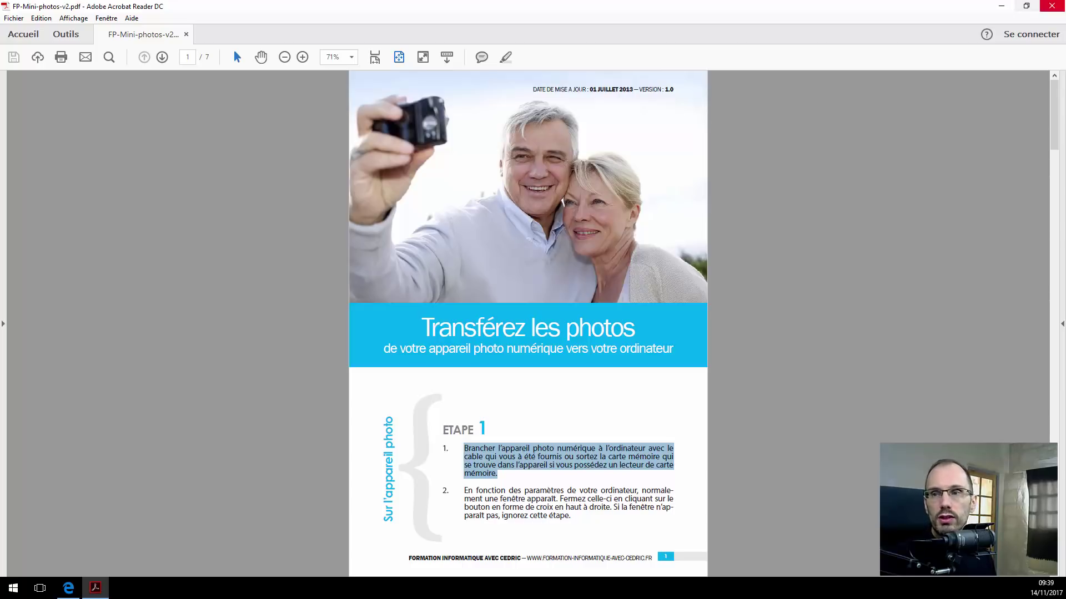
{"action": "left_click", "coordinate": [1052, 6]}
On the course page, select the "Note de l'auteur" paragraph and the "Mode d'emploi de la formation" paragraph in turn, each from its end back to its start
{"action": "scroll", "coordinate": [533, 318], "scroll_direction": "up", "scroll_amount": 15}
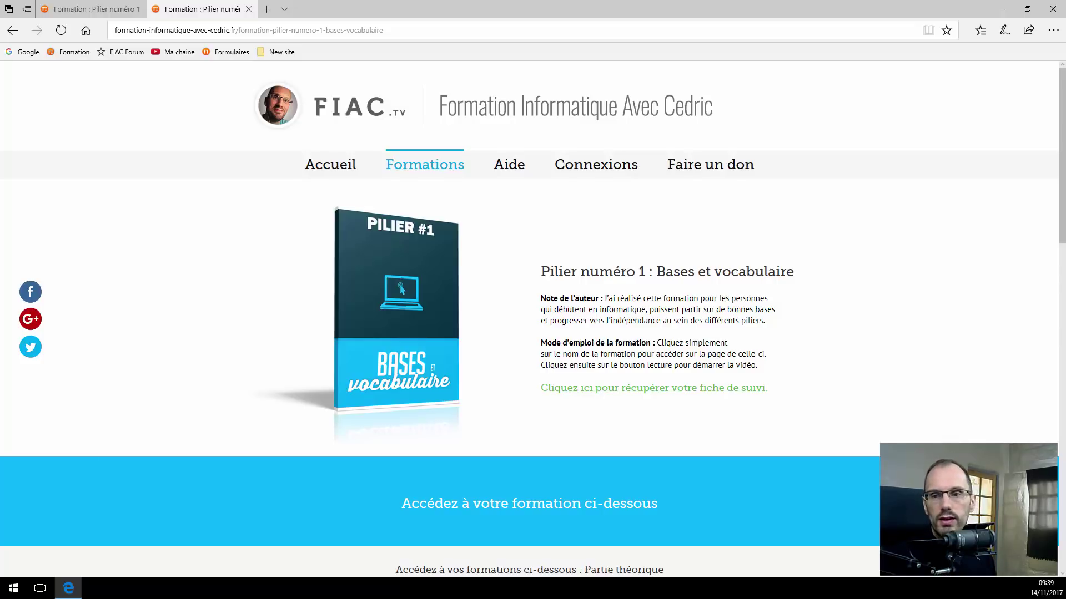
{"action": "left_click_drag", "start_coordinate": [766, 321], "coordinate": [540, 299]}
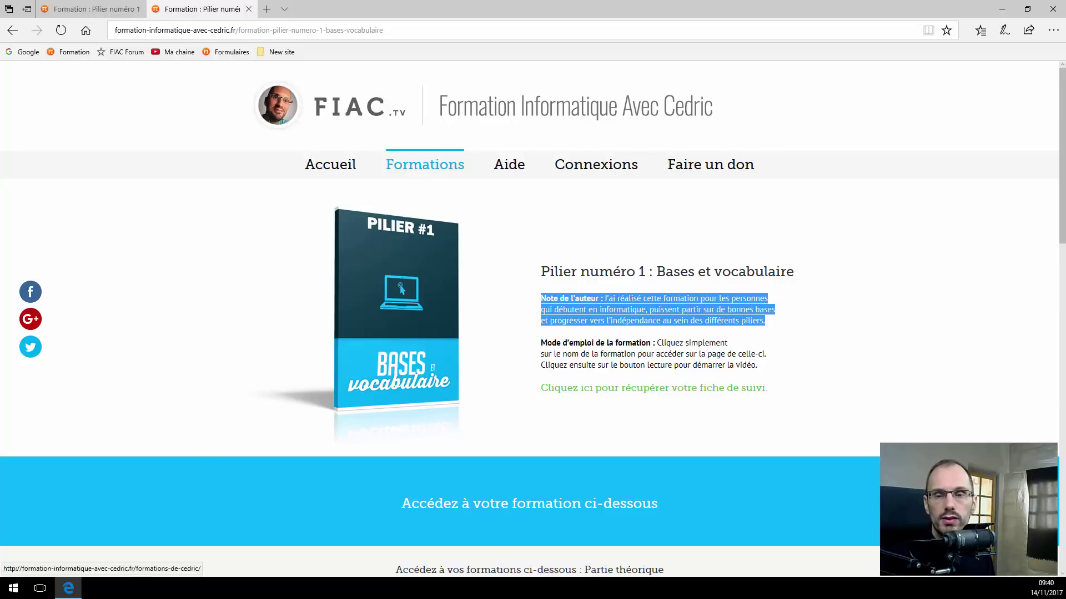
{"action": "left_click_drag", "start_coordinate": [757, 365], "coordinate": [540, 343]}
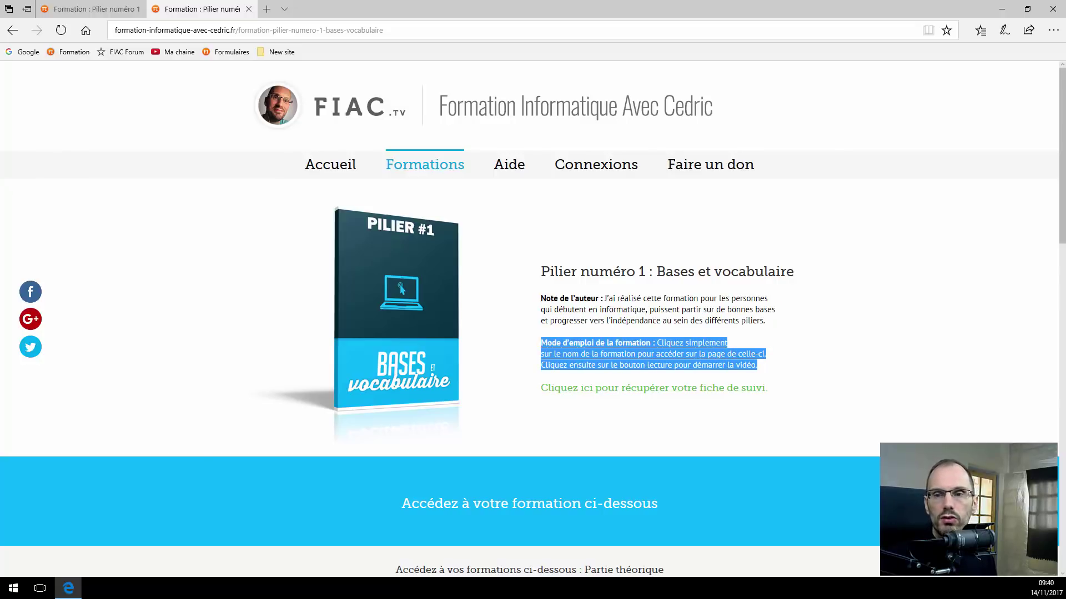
{"action": "left_click_drag", "start_coordinate": [757, 366], "coordinate": [540, 343]}
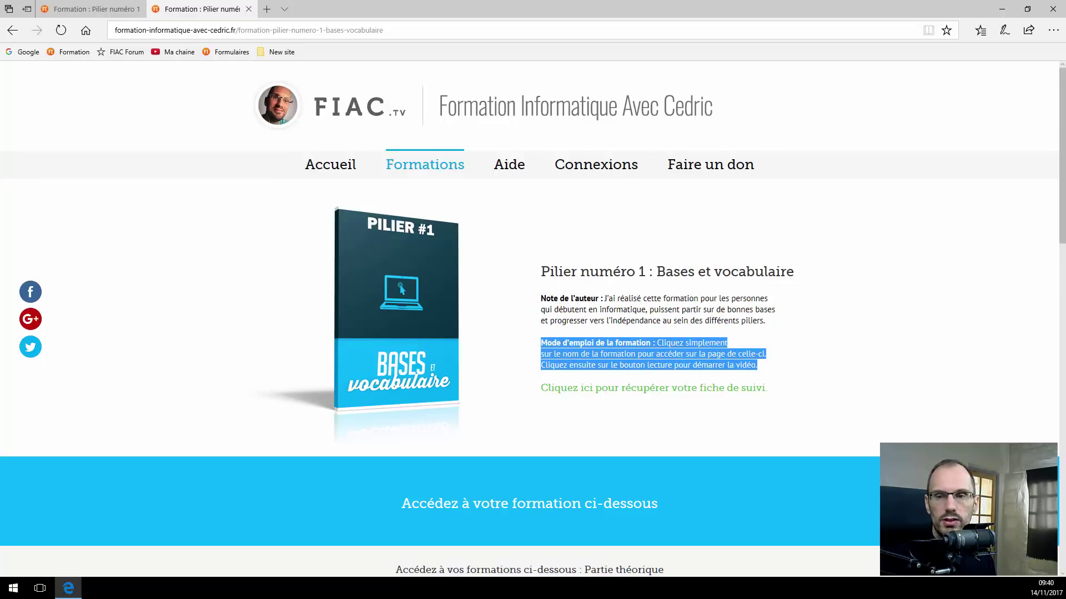
Clear the paragraph selection and select the single words "simplement" and "bouton" in turn in the "Mode d'emploi de la formation" text
{"action": "left_click", "coordinate": [541, 343]}
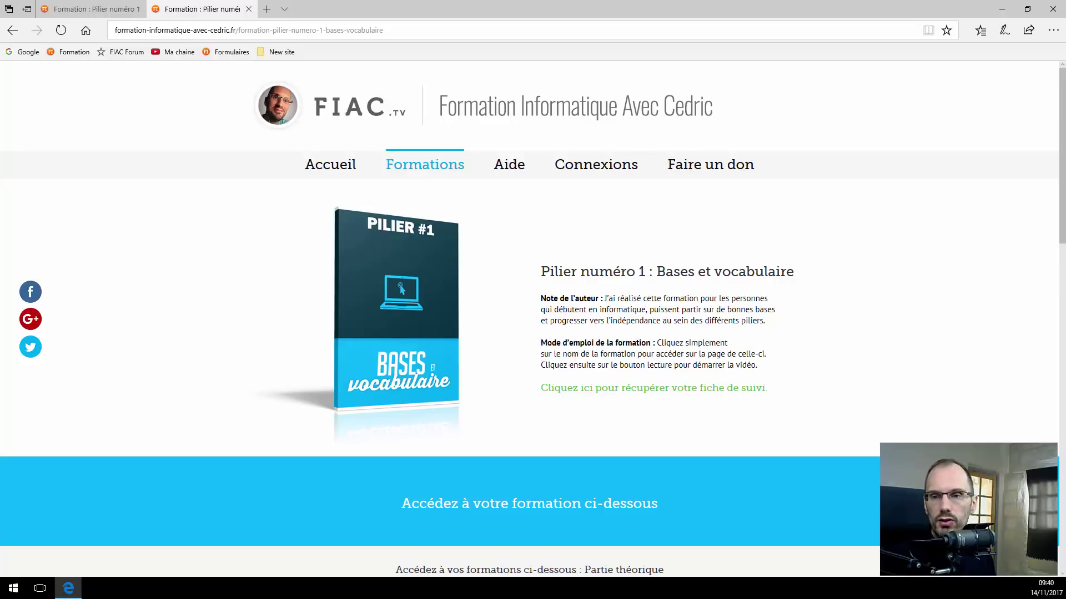
{"action": "left_click_drag", "start_coordinate": [685, 342], "coordinate": [728, 342]}
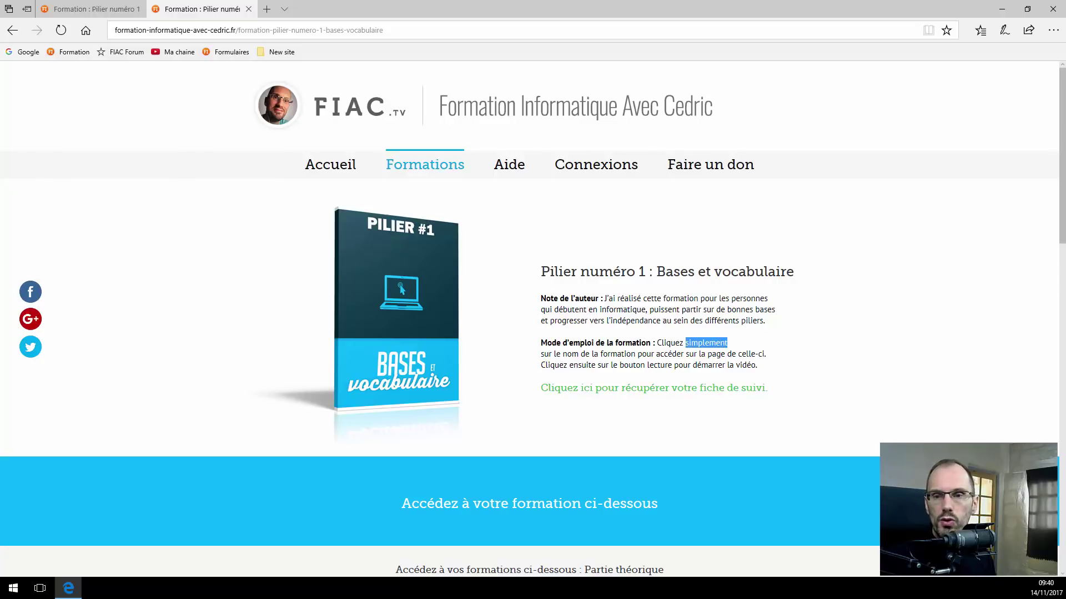
{"action": "left_click_drag", "start_coordinate": [619, 365], "coordinate": [645, 364]}
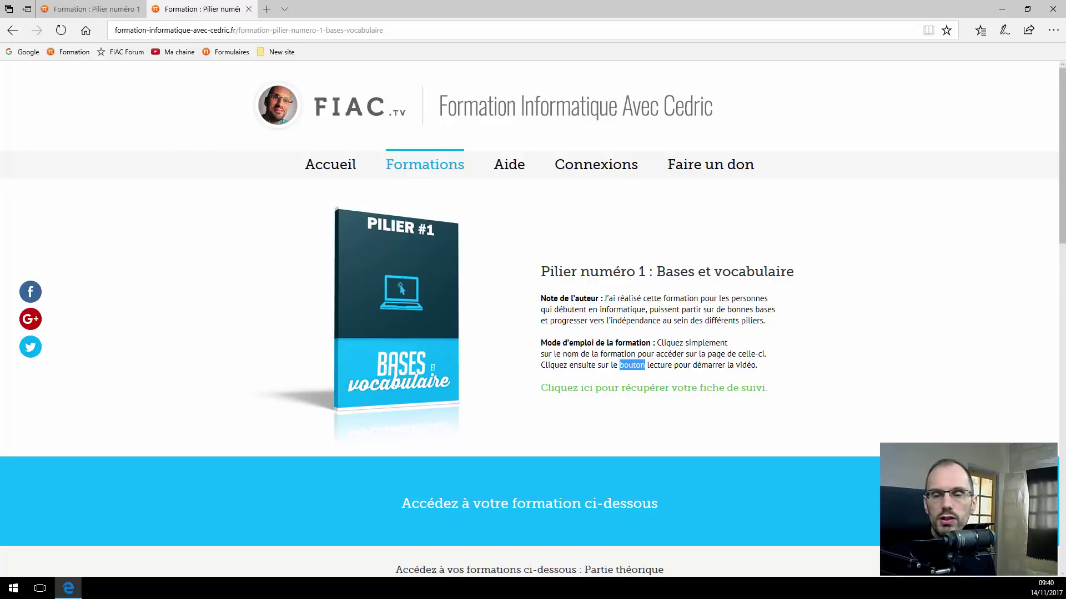